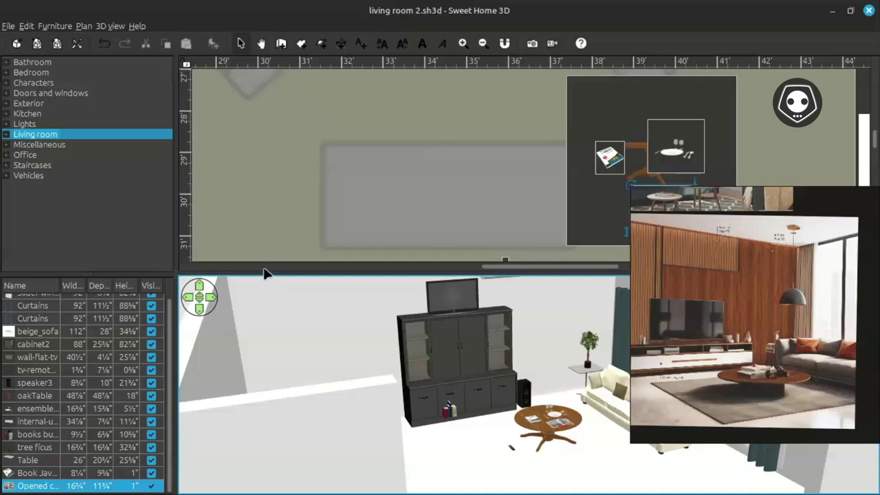
Step: Switch to the Sweet Home 3D free models page in Firefox and hide the floating reference picture
{"action": "mouse_move", "coordinate": [179, 11]}
{"action": "left_click", "coordinate": [75, 11]}
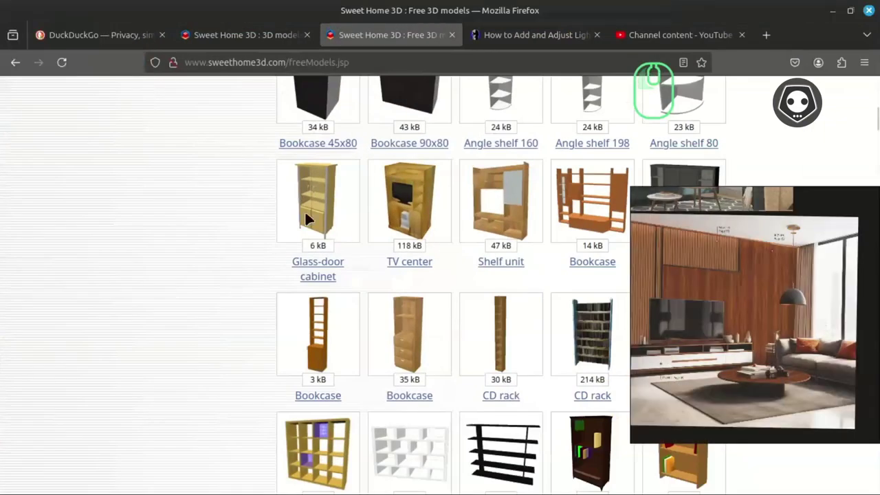
{"action": "scroll", "coordinate": [343, 235], "scroll_direction": "up", "scroll_amount": 7}
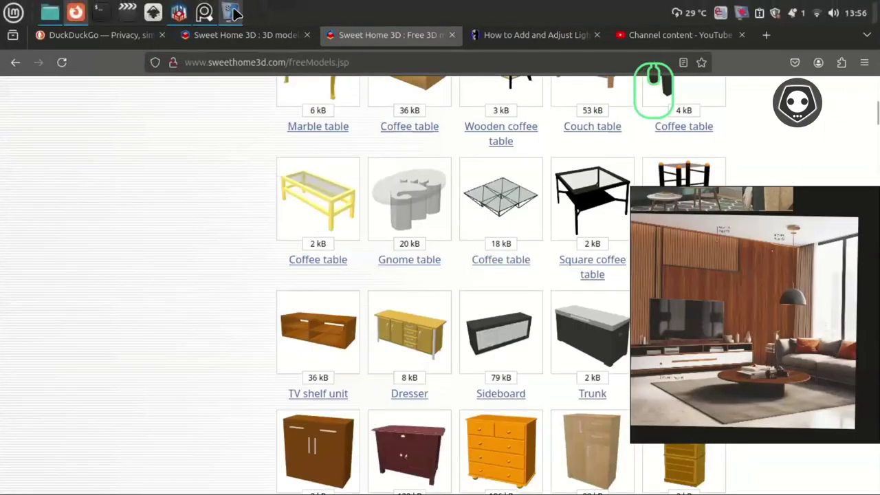
{"action": "left_click", "coordinate": [203, 20]}
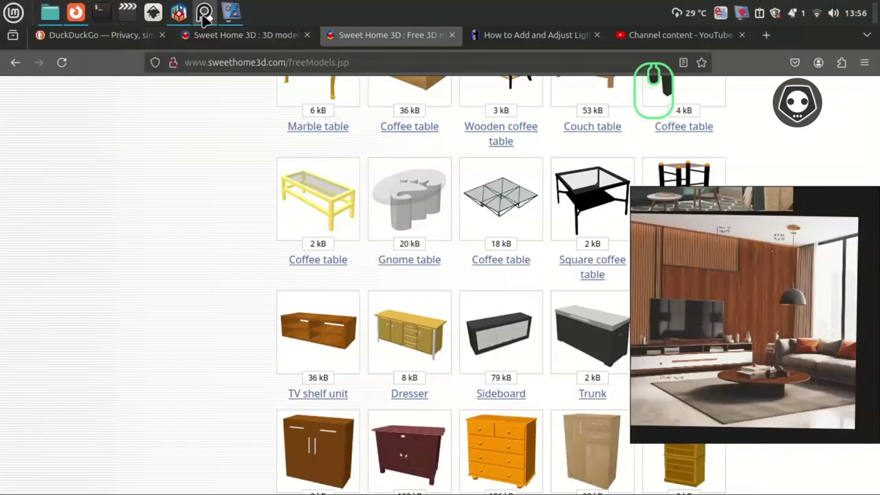
{"action": "left_click", "coordinate": [203, 20]}
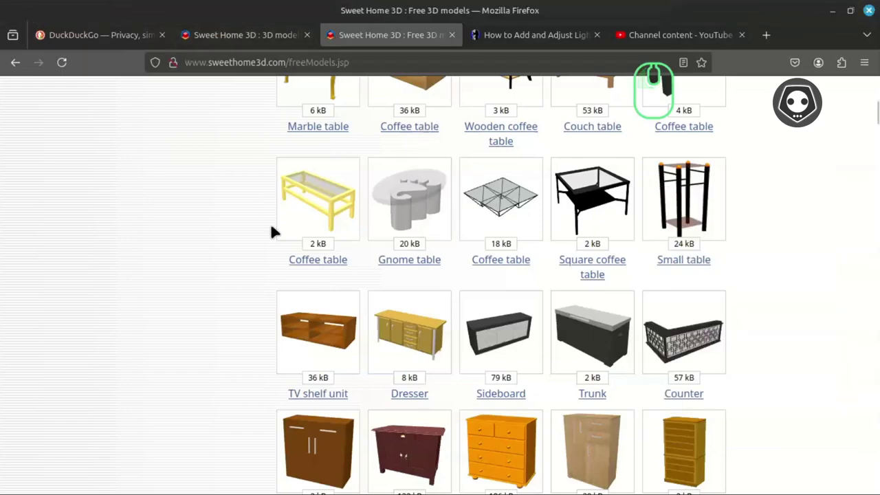
Step: Browse the free 3D models list, covering the staircases, couches and chairs
{"action": "scroll", "coordinate": [281, 236], "scroll_direction": "up", "scroll_amount": 4}
{"action": "scroll", "coordinate": [282, 242], "scroll_direction": "up", "scroll_amount": 10}
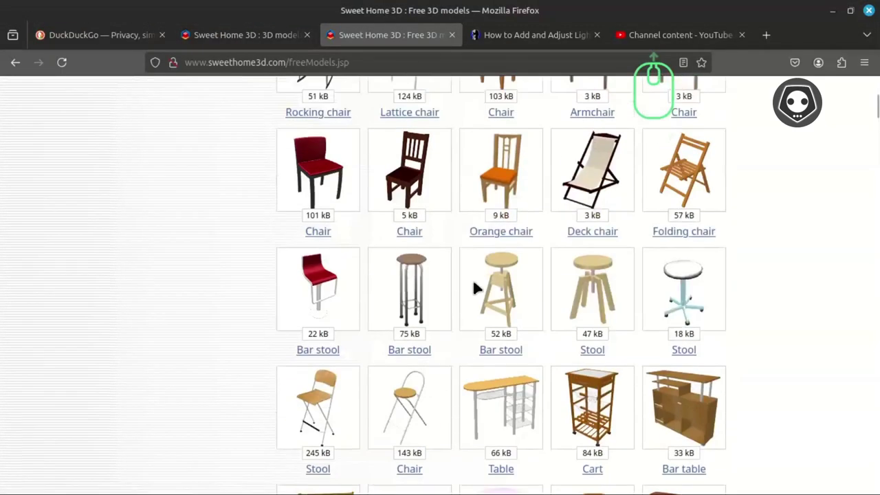
{"action": "scroll", "coordinate": [472, 296], "scroll_direction": "up", "scroll_amount": 15}
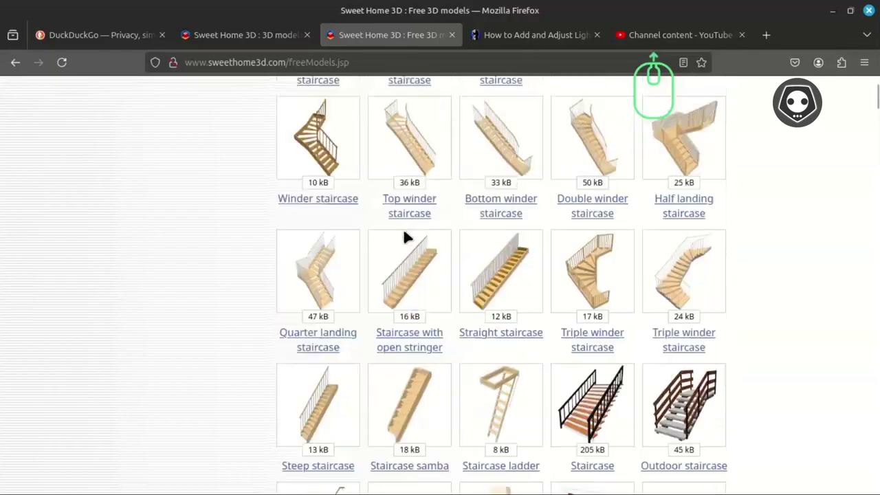
{"action": "scroll", "coordinate": [440, 254], "scroll_direction": "up", "scroll_amount": 3}
{"action": "scroll", "coordinate": [445, 277], "scroll_direction": "down", "scroll_amount": 15}
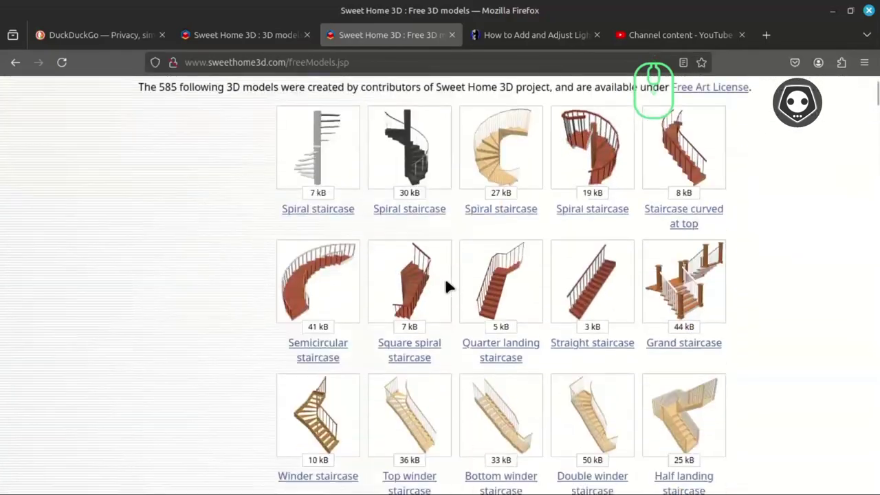
{"action": "scroll", "coordinate": [451, 277], "scroll_direction": "down", "scroll_amount": 4}
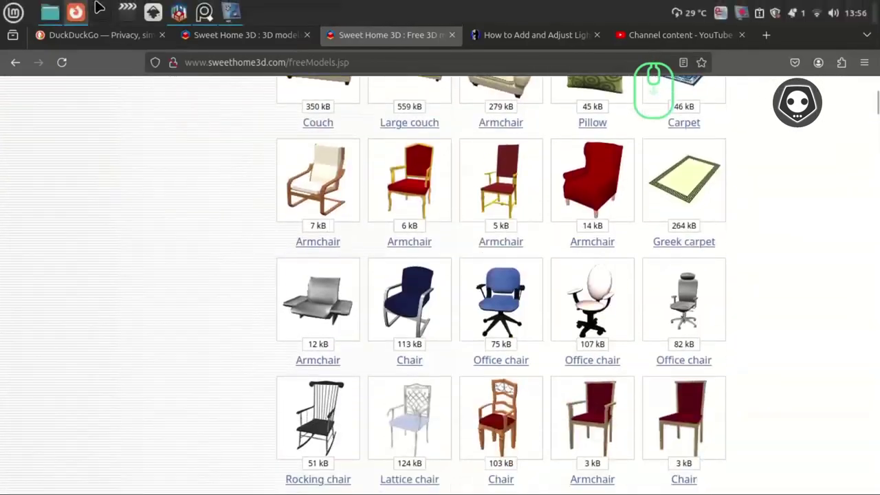
Step: Switch to Sweet Home 3D and look through the Exterior category of the furniture catalog, collapsing it when done
{"action": "left_click", "coordinate": [177, 10]}
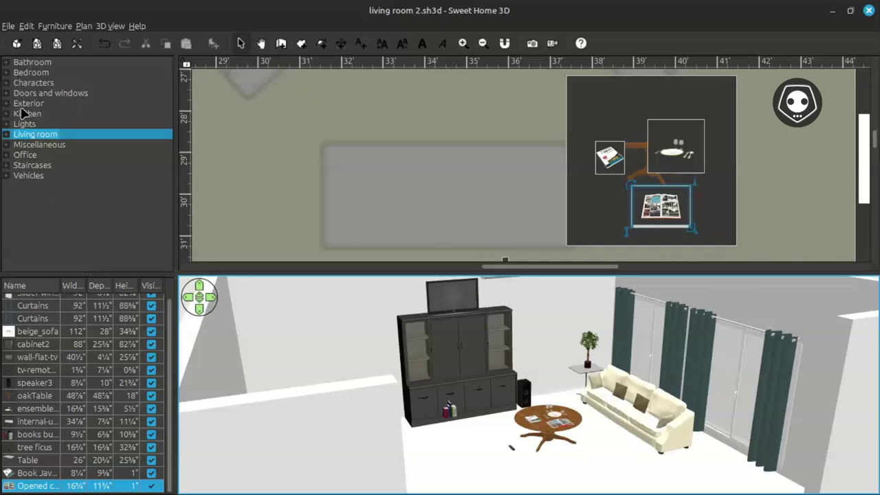
{"action": "left_click", "coordinate": [9, 105]}
{"action": "scroll", "coordinate": [86, 145], "scroll_direction": "down", "scroll_amount": 5}
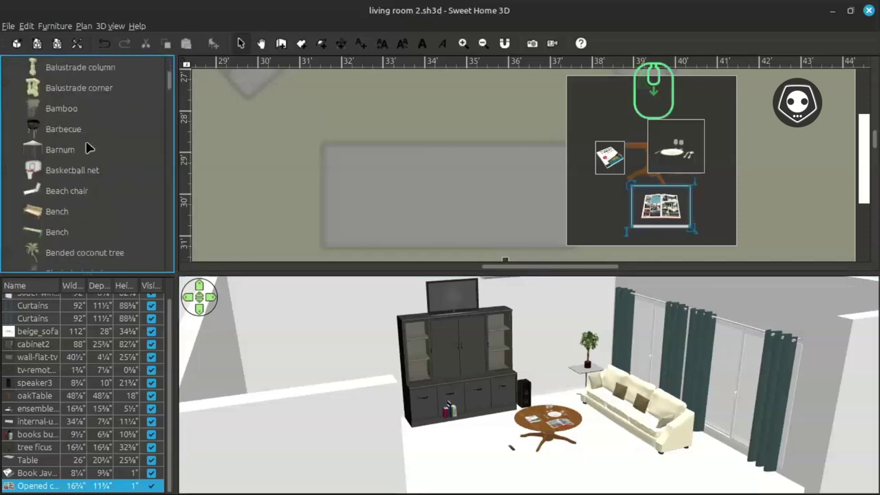
{"action": "scroll", "coordinate": [81, 153], "scroll_direction": "down", "scroll_amount": 8}
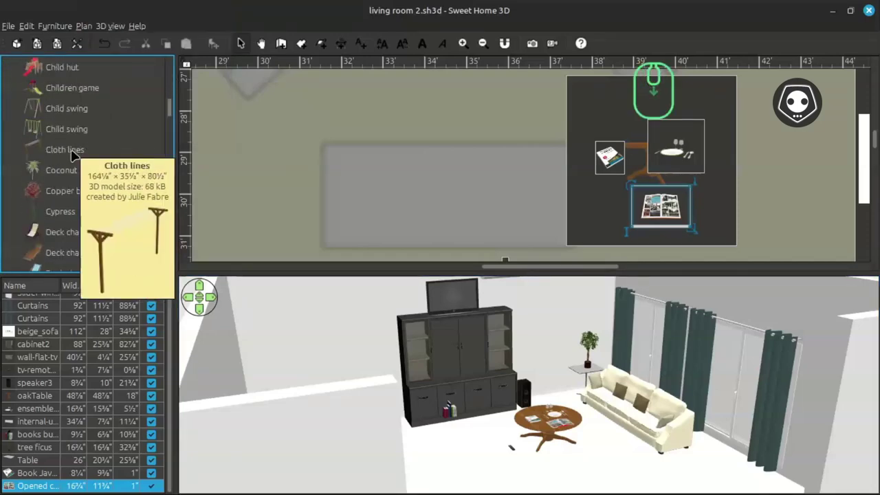
{"action": "scroll", "coordinate": [97, 199], "scroll_direction": "down", "scroll_amount": 15}
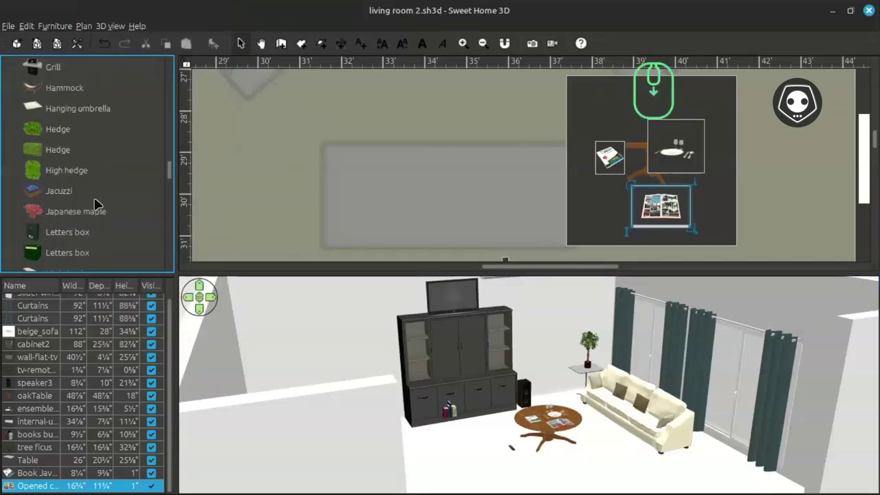
{"action": "scroll", "coordinate": [95, 203], "scroll_direction": "down", "scroll_amount": 5}
{"action": "scroll", "coordinate": [88, 198], "scroll_direction": "up", "scroll_amount": 20}
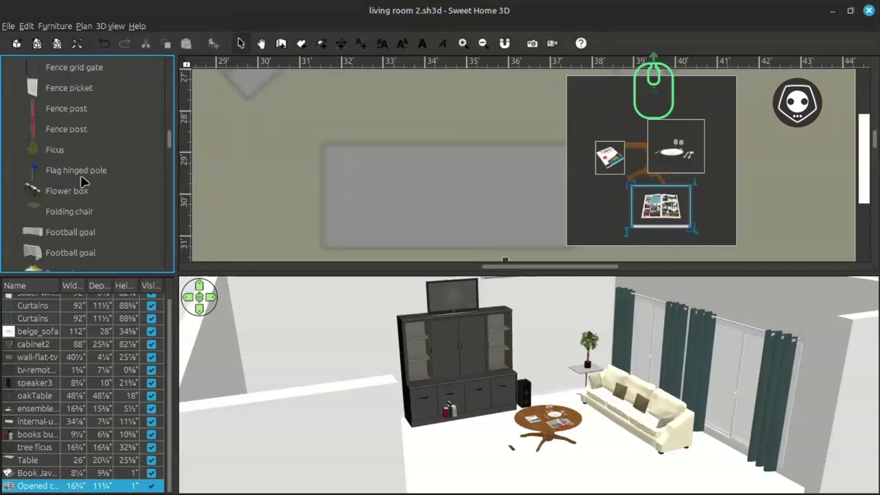
{"action": "scroll", "coordinate": [61, 154], "scroll_direction": "up", "scroll_amount": 10}
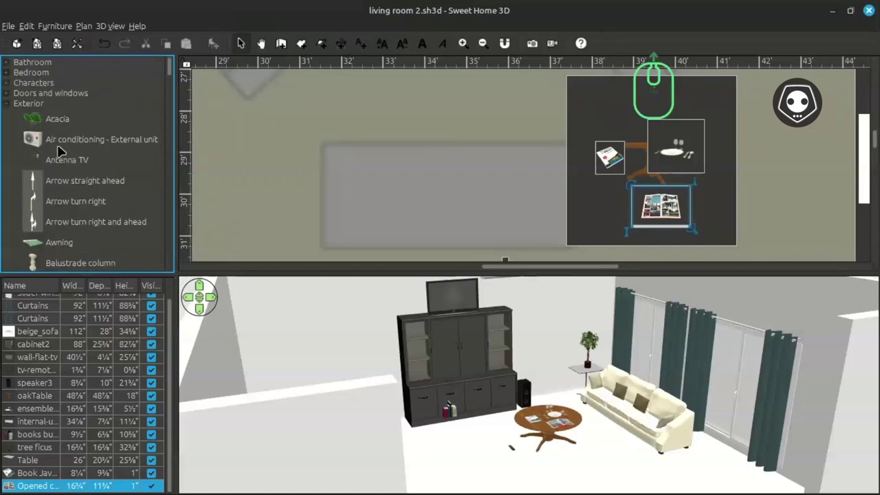
{"action": "left_click", "coordinate": [9, 105]}
Step: Look through the beds in the catalog's Bedroom category and collapse the category
{"action": "left_click", "coordinate": [7, 72]}
{"action": "scroll", "coordinate": [81, 150], "scroll_direction": "down", "scroll_amount": 3}
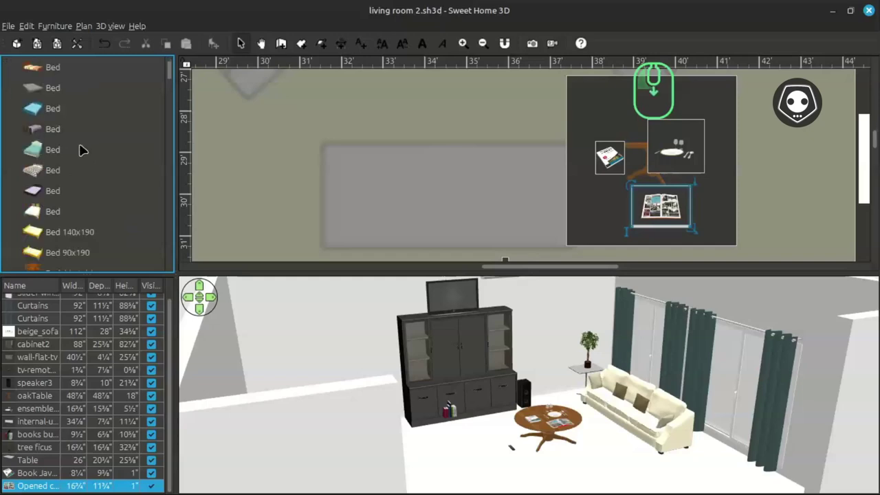
{"action": "scroll", "coordinate": [81, 150], "scroll_direction": "down", "scroll_amount": 5}
{"action": "scroll", "coordinate": [81, 153], "scroll_direction": "up", "scroll_amount": 6}
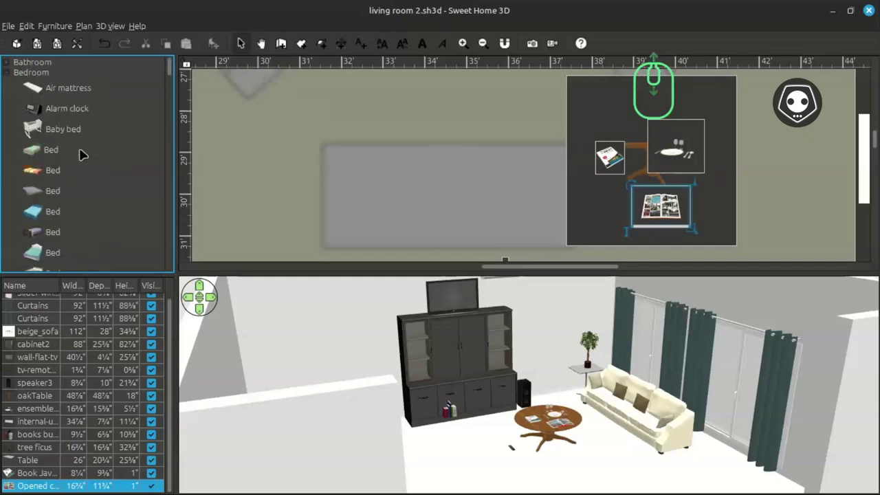
{"action": "left_click", "coordinate": [6, 72]}
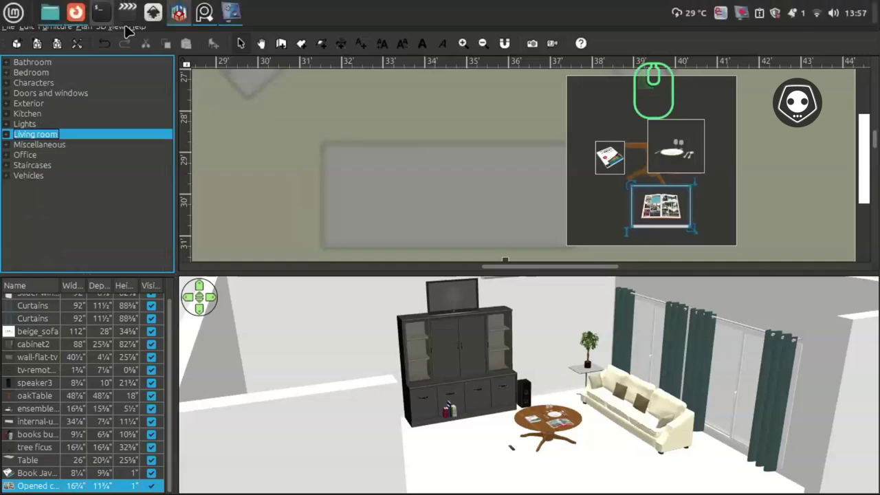
Step: Switch to the free models page in Firefox and view the 103 kB wooden chair with armrests in the rotatable 3D preview
{"action": "left_click", "coordinate": [76, 14]}
{"action": "scroll", "coordinate": [506, 182], "scroll_direction": "up", "scroll_amount": 10}
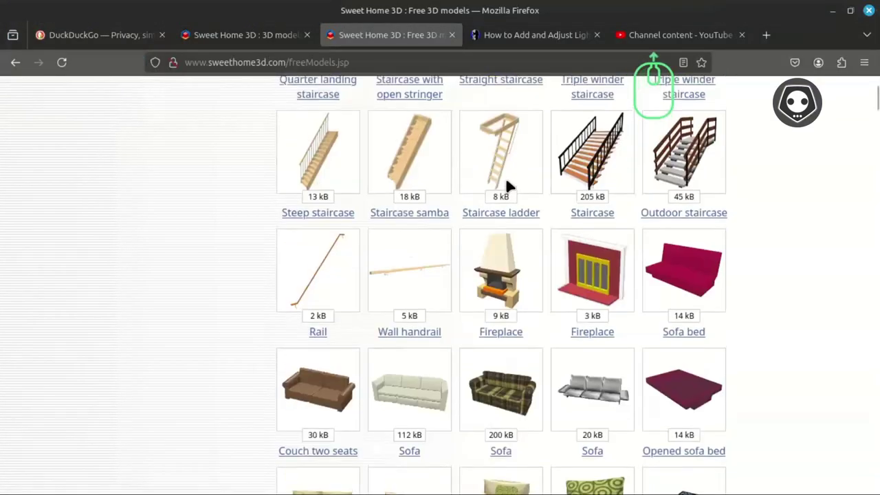
{"action": "scroll", "coordinate": [507, 185], "scroll_direction": "down", "scroll_amount": 12}
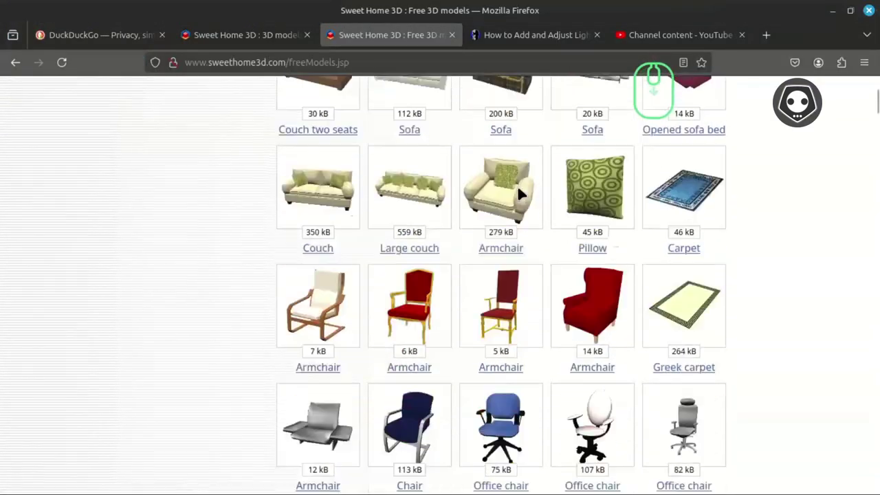
{"action": "scroll", "coordinate": [502, 236], "scroll_direction": "down", "scroll_amount": 3}
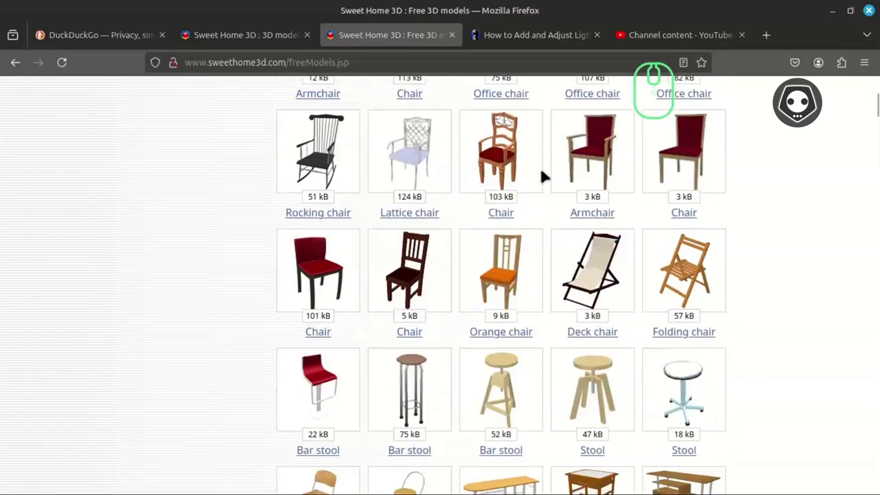
{"action": "left_click", "coordinate": [498, 159]}
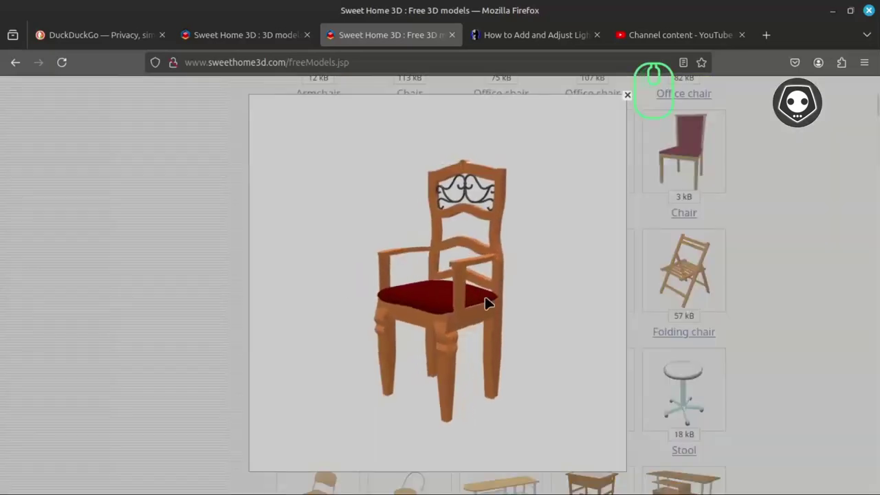
{"action": "left_click_drag", "start_coordinate": [485, 296], "coordinate": [563, 200]}
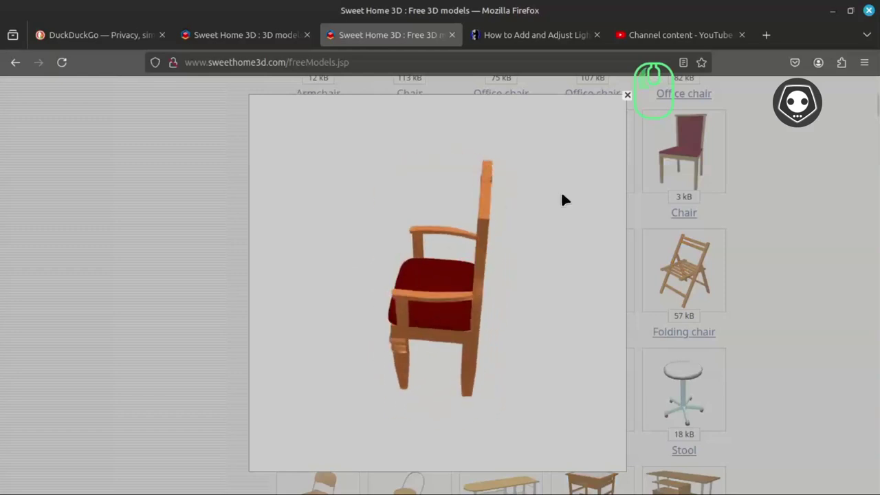
{"action": "left_click", "coordinate": [626, 96]}
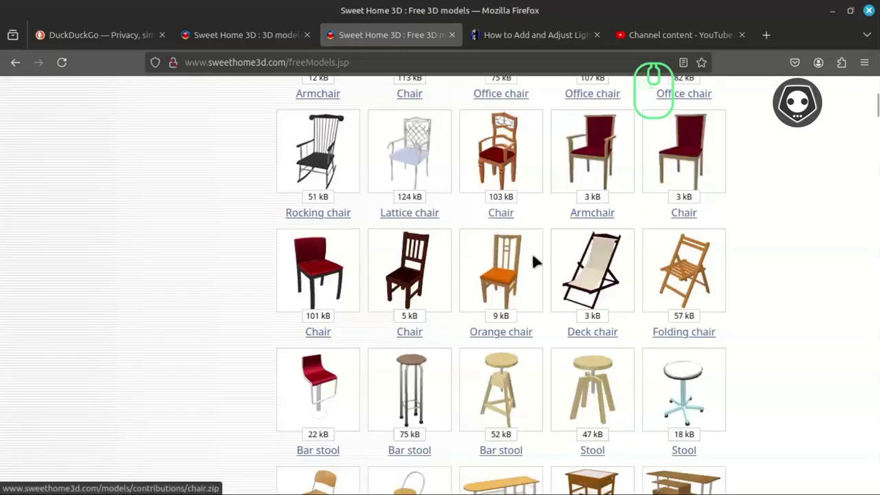
Step: Switch to the file manager, open the "furniture sweethome download" folder in a maximized window and look through its model archives
{"action": "left_click", "coordinate": [49, 24]}
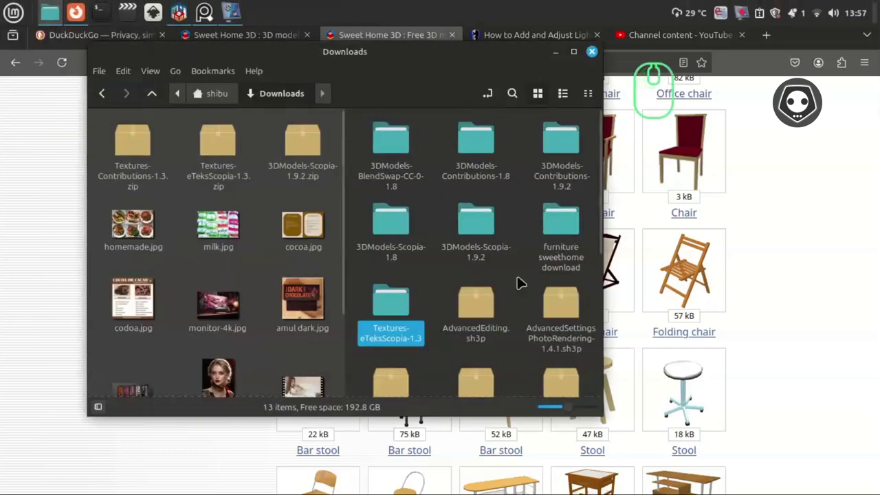
{"action": "left_click", "coordinate": [565, 227]}
{"action": "double_click", "coordinate": [565, 227]}
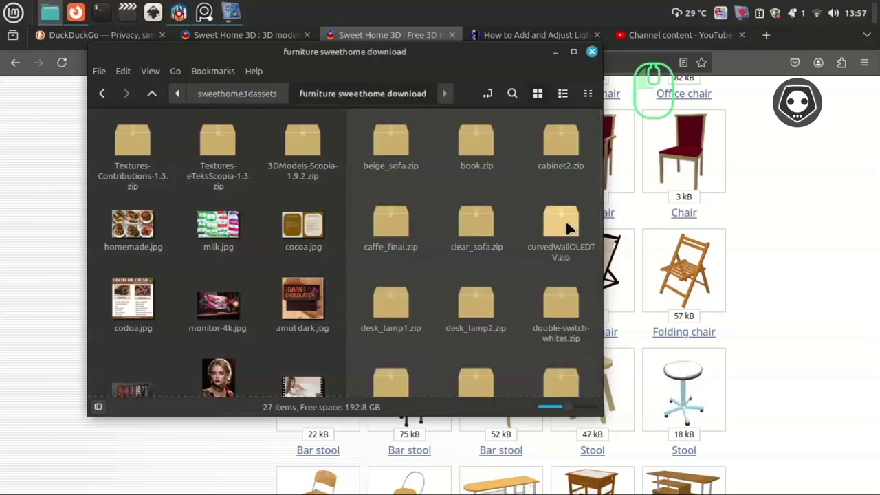
{"action": "left_click", "coordinate": [573, 53]}
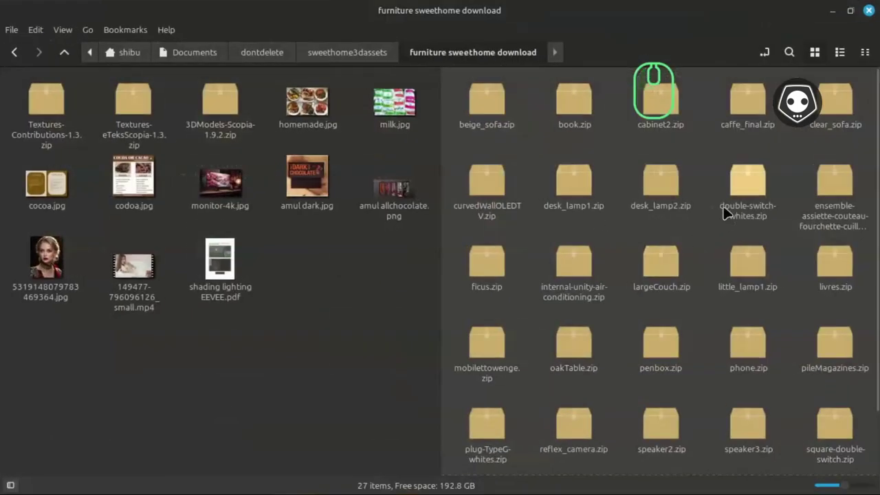
{"action": "scroll", "coordinate": [698, 225], "scroll_direction": "down", "scroll_amount": 2}
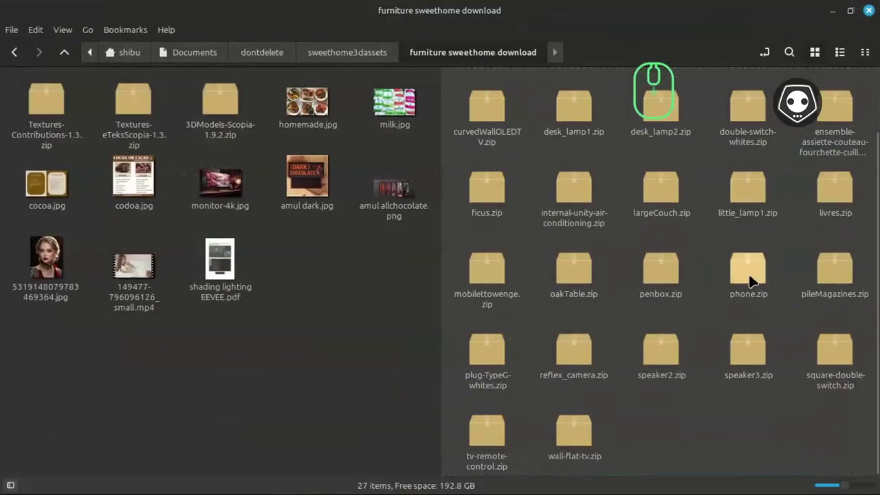
{"action": "scroll", "coordinate": [743, 281], "scroll_direction": "up", "scroll_amount": 2}
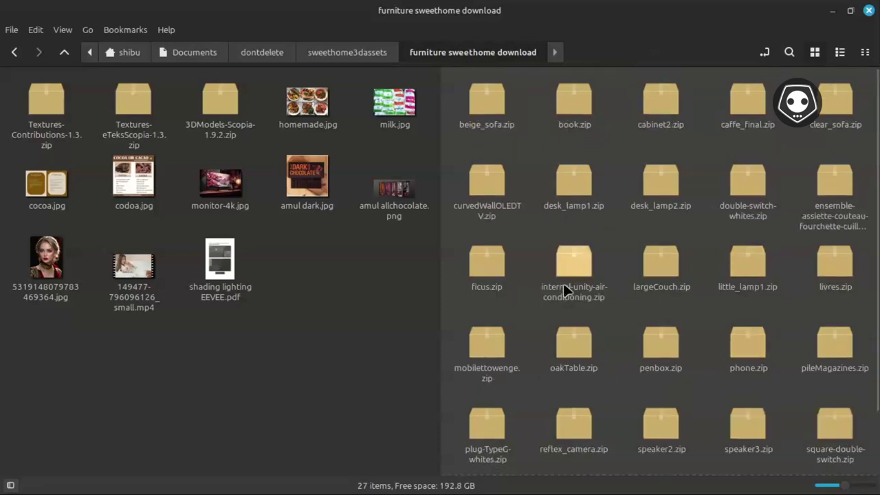
{"action": "scroll", "coordinate": [588, 282], "scroll_direction": "down", "scroll_amount": 2}
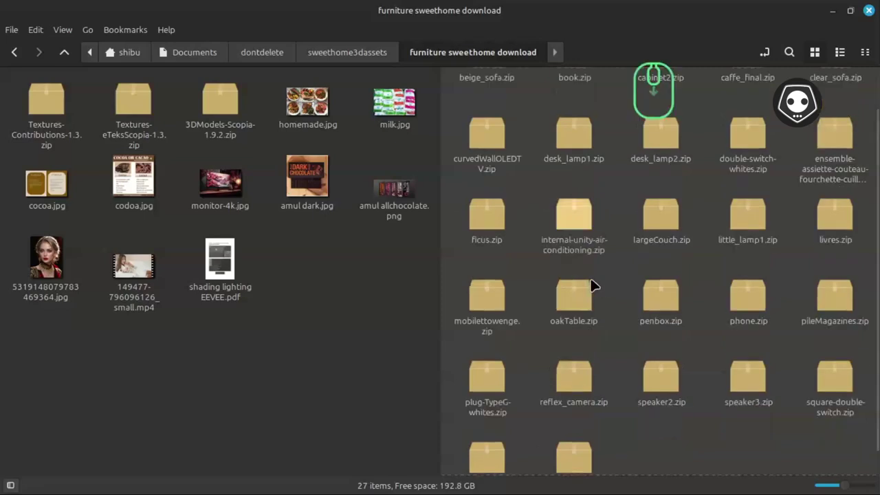
{"action": "scroll", "coordinate": [543, 155], "scroll_direction": "up", "scroll_amount": 2}
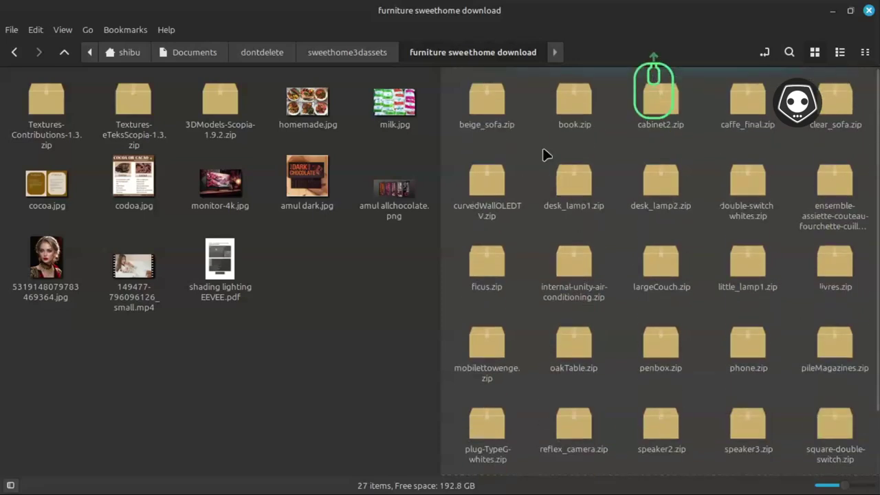
Step: Select all archives from beige_sofa.zip to wall-flat-tv.zip, look them over and return to the sweethome3dassets folder
{"action": "left_click", "coordinate": [488, 110]}
{"action": "scroll", "coordinate": [550, 323], "scroll_direction": "down", "scroll_amount": 2}
{"action": "left_click", "coordinate": [584, 425], "text": "shift"}
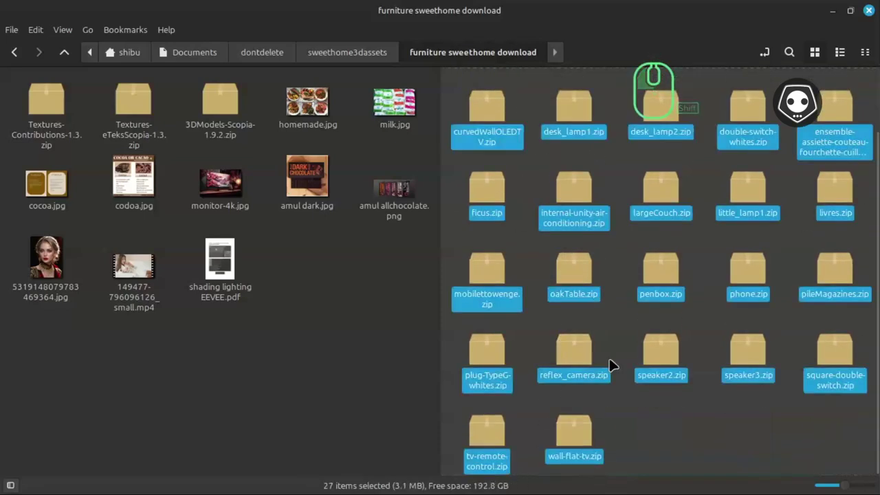
{"action": "scroll", "coordinate": [632, 274], "scroll_direction": "up", "scroll_amount": 2}
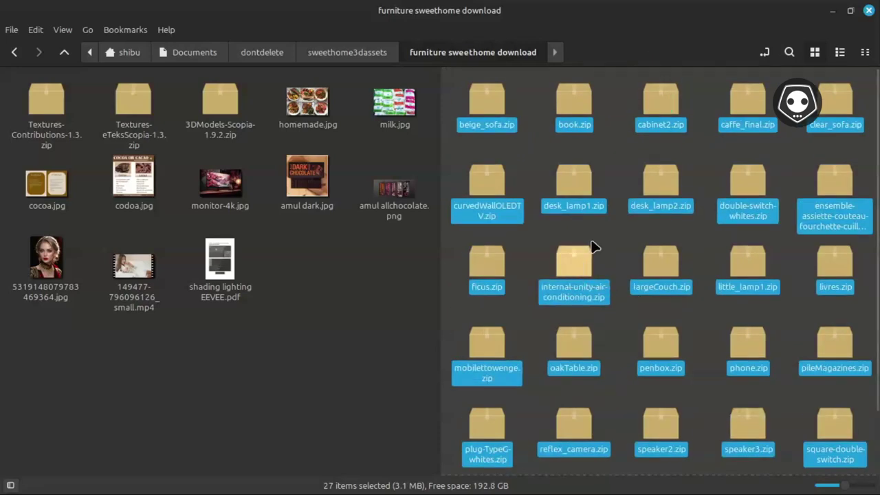
{"action": "scroll", "coordinate": [594, 248], "scroll_direction": "down", "scroll_amount": 2}
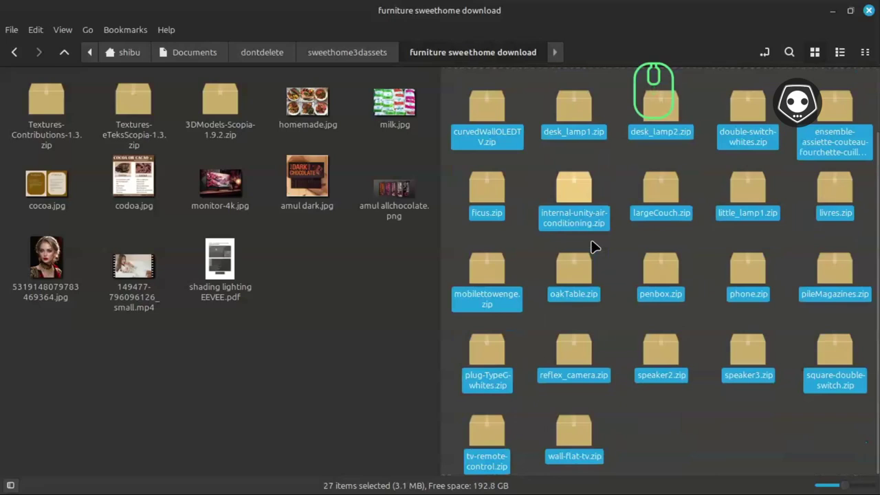
{"action": "scroll", "coordinate": [594, 247], "scroll_direction": "up", "scroll_amount": 2}
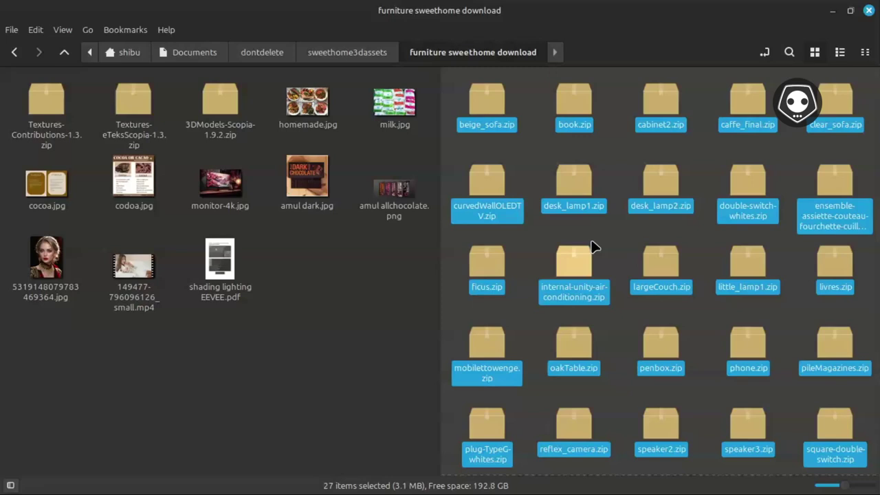
{"action": "key", "text": "alt+Up"}
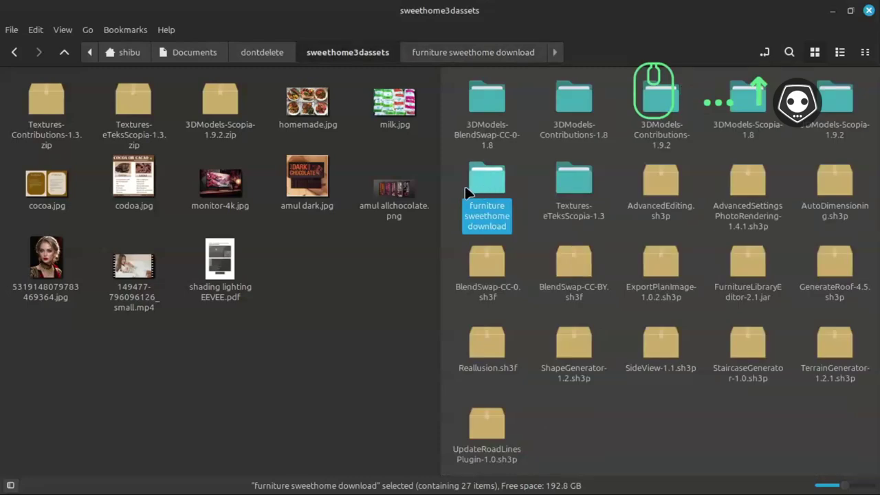
Step: Switch to Firefox, view the model libraries on the 3D models import page and highlight the model count of 3DModels-Contributions-1.9.2.zip
{"action": "mouse_move", "coordinate": [105, 5]}
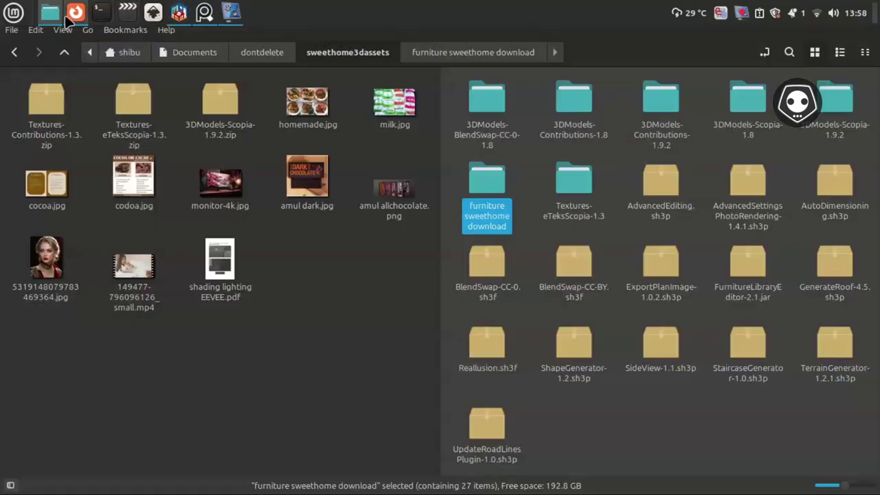
{"action": "left_click", "coordinate": [177, 12]}
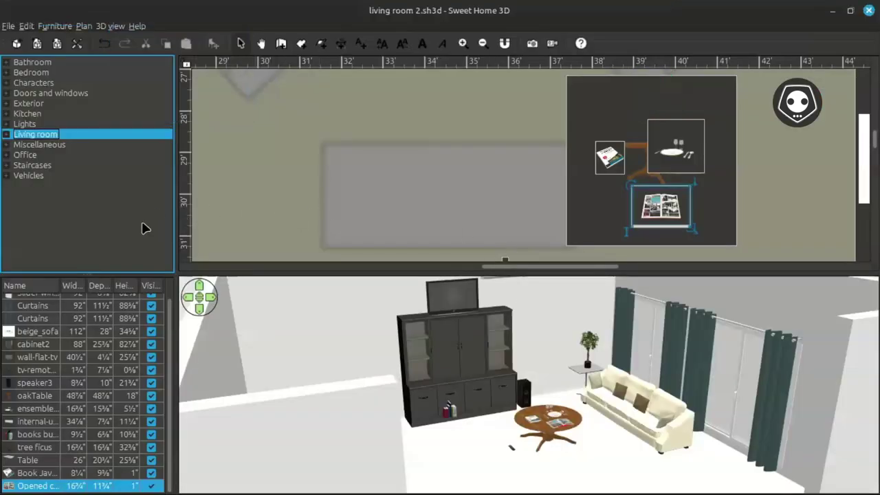
{"action": "left_click", "coordinate": [71, 10]}
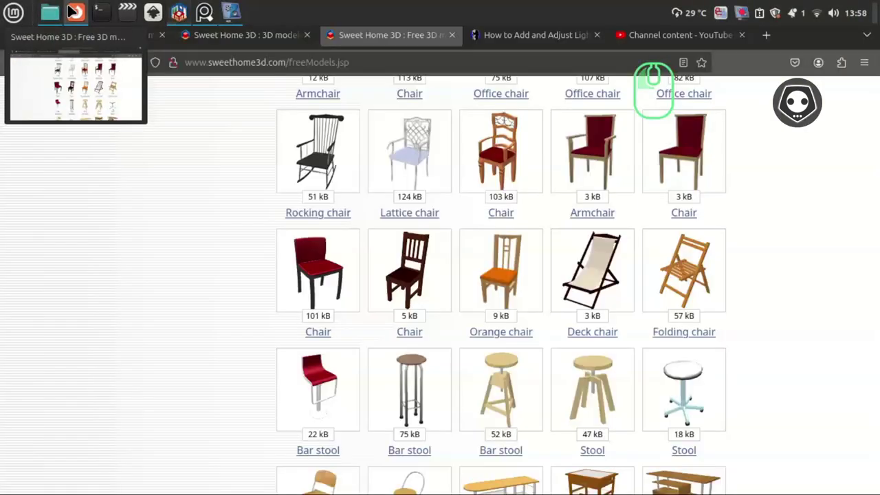
{"action": "scroll", "coordinate": [228, 89], "scroll_direction": "up", "scroll_amount": 10}
{"action": "left_click", "coordinate": [232, 35]}
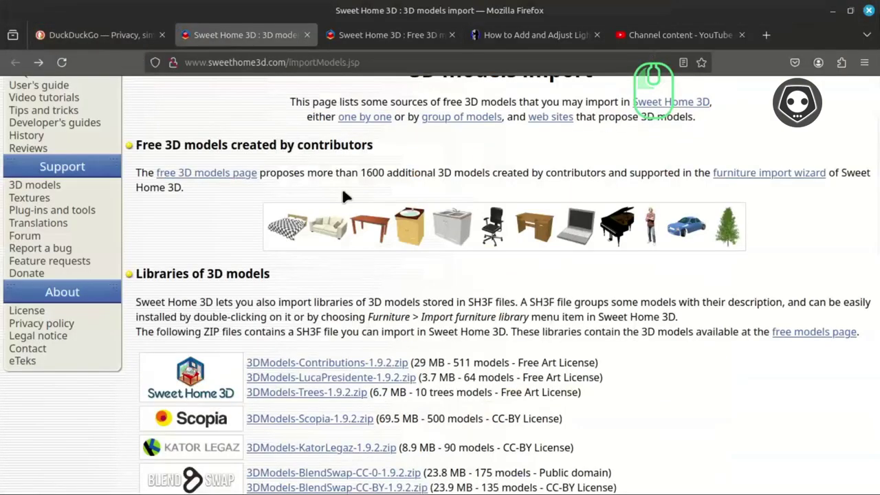
{"action": "scroll", "coordinate": [325, 330], "scroll_direction": "down", "scroll_amount": 5}
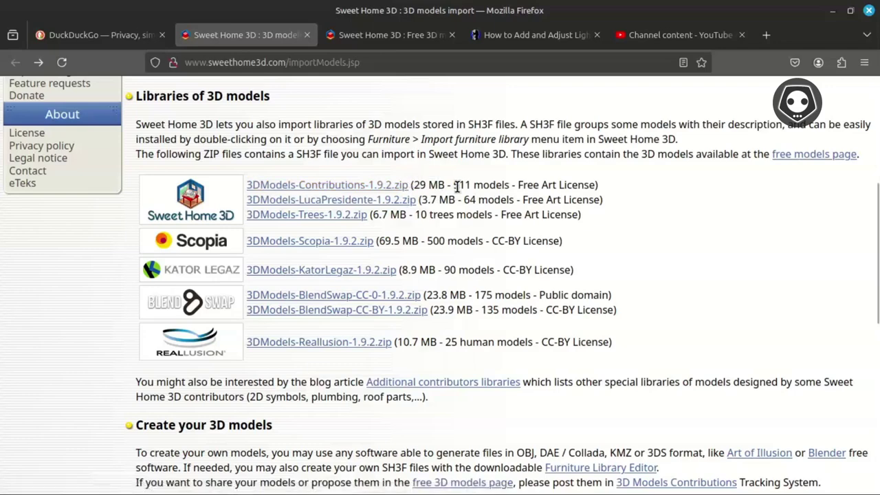
{"action": "left_click_drag", "start_coordinate": [455, 184], "coordinate": [473, 184]}
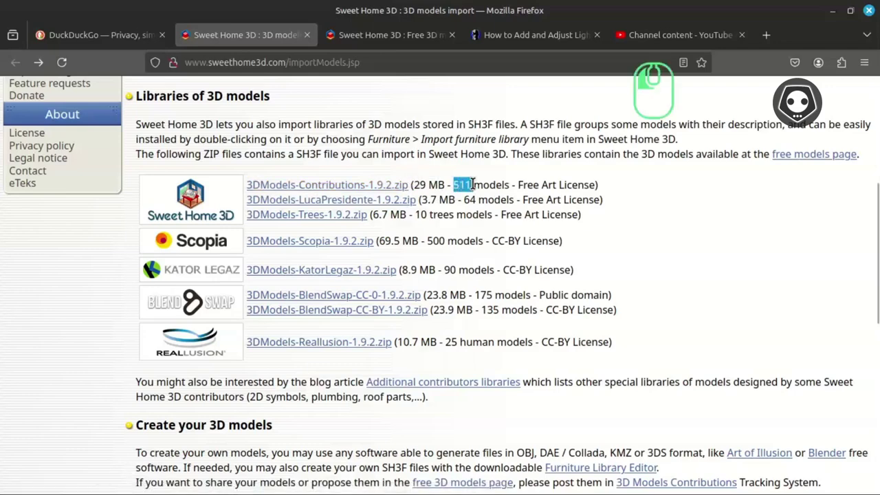
Step: Switch to Sweet Home 3D and look through the models in the catalog's Vehicles and Staircases categories
{"action": "left_click", "coordinate": [179, 11]}
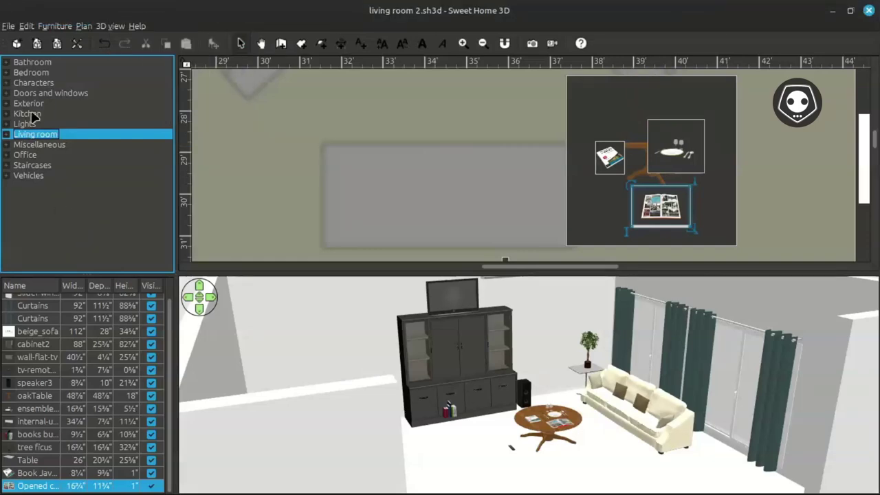
{"action": "left_click", "coordinate": [6, 176]}
{"action": "scroll", "coordinate": [83, 232], "scroll_direction": "down", "scroll_amount": 3}
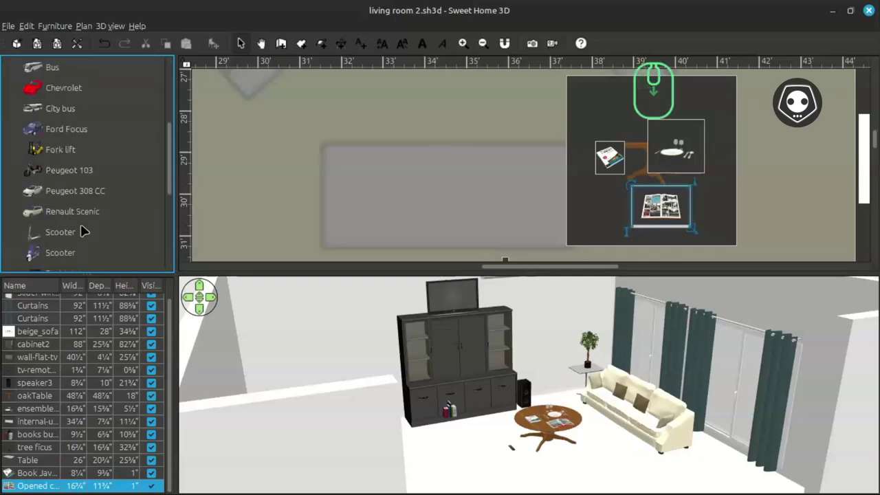
{"action": "scroll", "coordinate": [83, 231], "scroll_direction": "up", "scroll_amount": 3}
{"action": "left_click", "coordinate": [7, 176]}
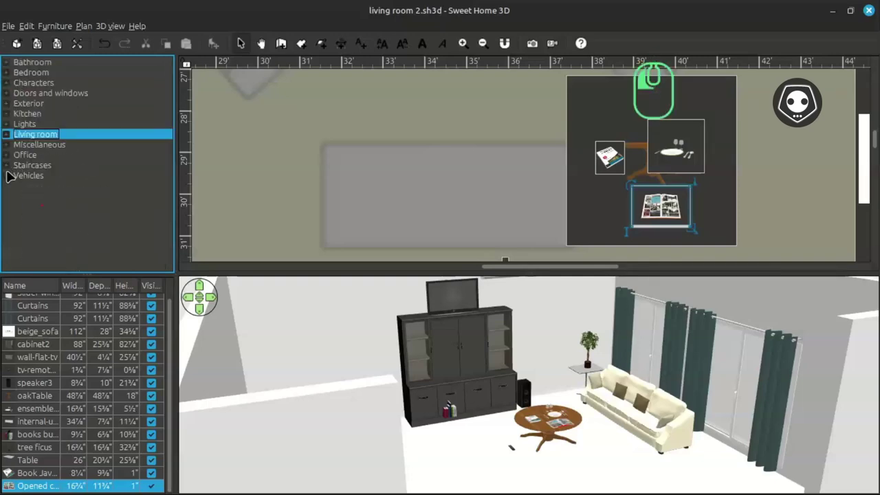
{"action": "left_click", "coordinate": [6, 165]}
{"action": "scroll", "coordinate": [41, 199], "scroll_direction": "down", "scroll_amount": 5}
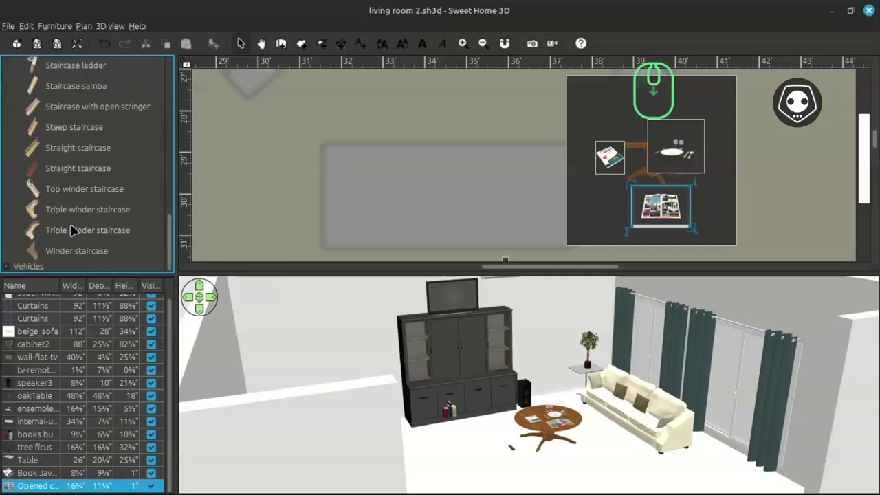
{"action": "scroll", "coordinate": [72, 230], "scroll_direction": "up", "scroll_amount": 8}
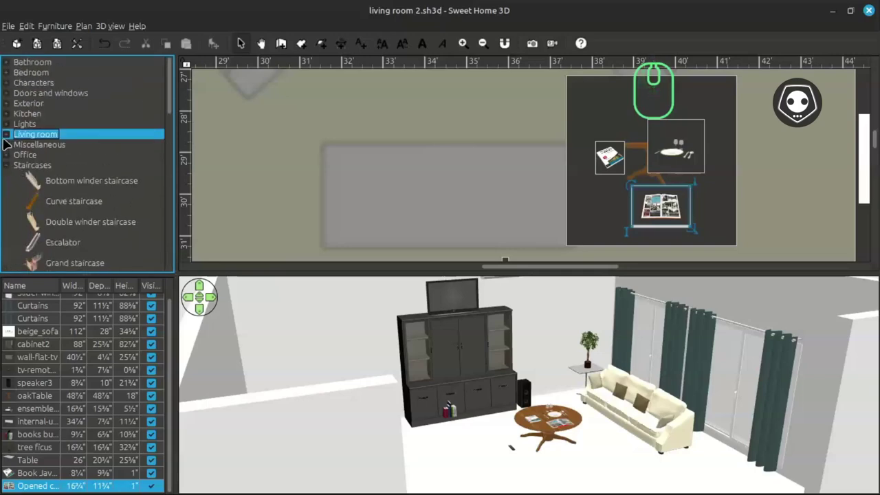
Step: Expand the catalog's Living room category, look through its chairs and return to the start of the list
{"action": "left_click", "coordinate": [6, 136]}
{"action": "scroll", "coordinate": [113, 193], "scroll_direction": "down", "scroll_amount": 10}
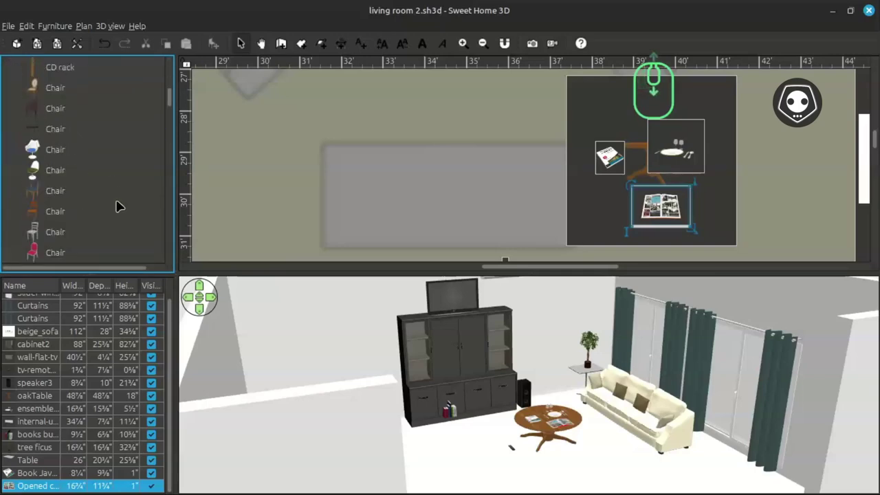
{"action": "scroll", "coordinate": [117, 206], "scroll_direction": "down", "scroll_amount": 3}
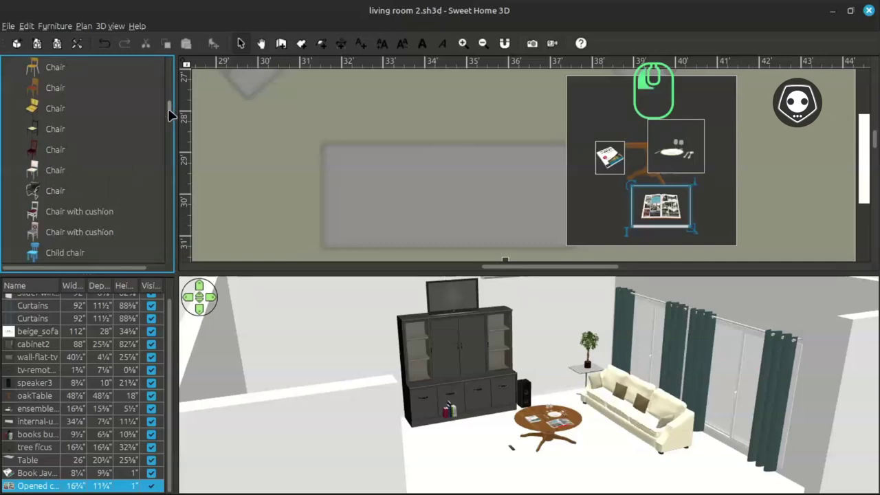
{"action": "left_click_drag", "start_coordinate": [170, 116], "coordinate": [165, 67]}
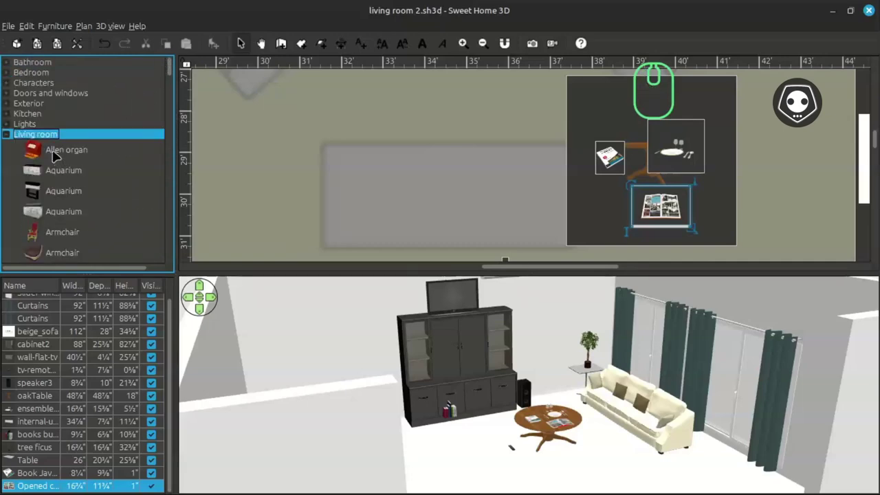
Step: Place the Allen organ from the Living room category in the plan, shift it slightly and delete it
{"action": "left_click_drag", "start_coordinate": [55, 157], "coordinate": [306, 124]}
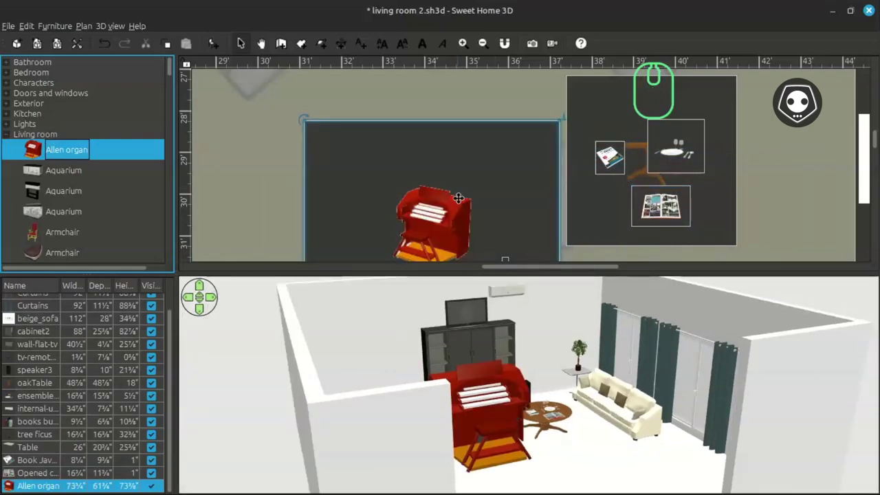
{"action": "left_click_drag", "start_coordinate": [459, 198], "coordinate": [418, 174]}
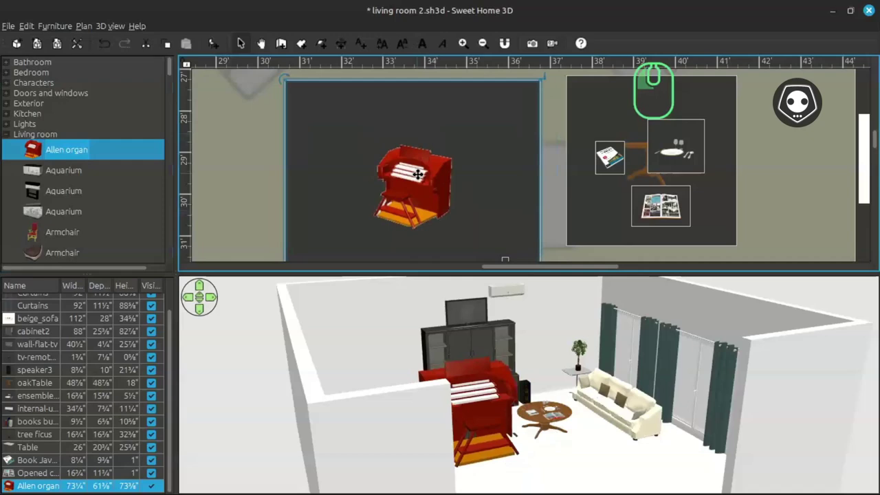
{"action": "key", "text": "Delete"}
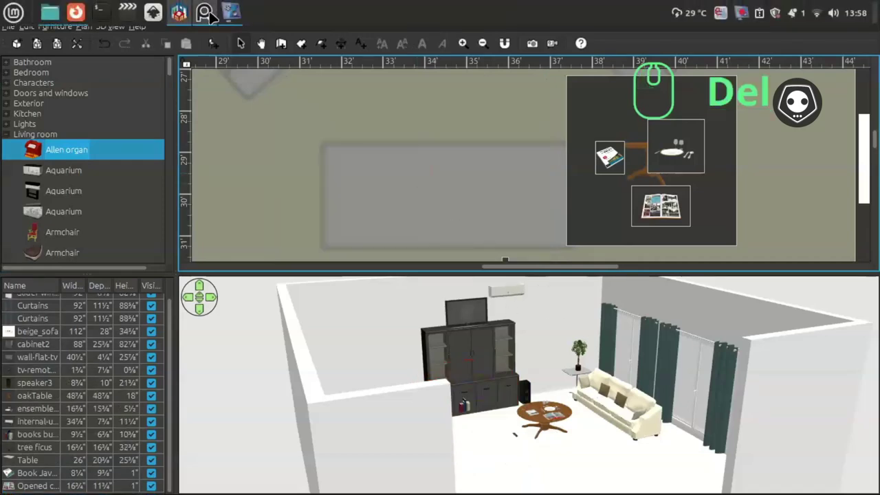
Step: Compare the living room reference image in PureRef with the 3D view, hide the reference and collapse the Living room category
{"action": "mouse_move", "coordinate": [235, 12]}
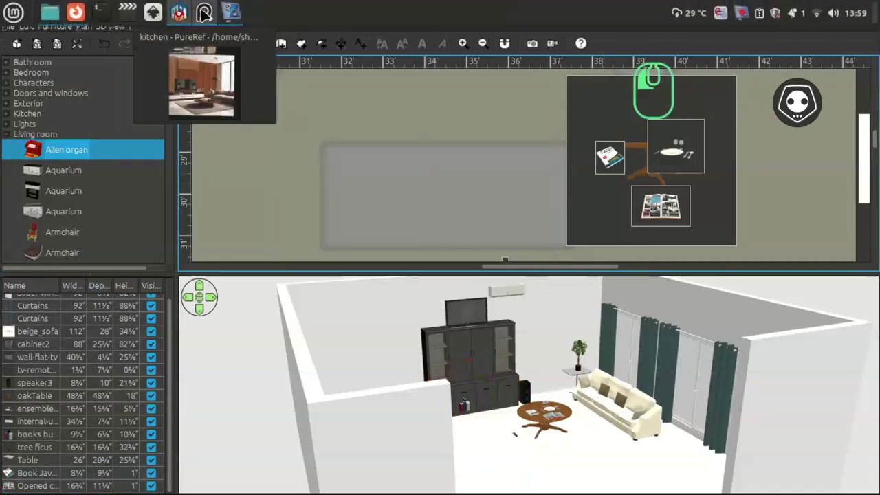
{"action": "left_click", "coordinate": [204, 12]}
{"action": "mouse_move", "coordinate": [481, 387]}
{"action": "left_mouse_down"}
{"action": "mouse_move", "coordinate": [475, 403]}
{"action": "mouse_move", "coordinate": [487, 415]}
{"action": "mouse_move", "coordinate": [456, 401]}
{"action": "mouse_move", "coordinate": [474, 406]}
{"action": "mouse_move", "coordinate": [468, 396]}
{"action": "left_mouse_up"}
{"action": "left_click", "coordinate": [205, 17]}
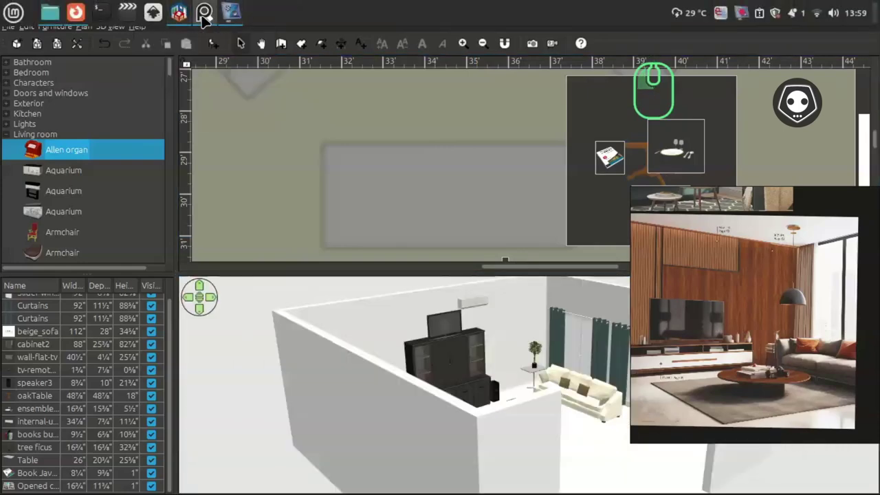
{"action": "left_click", "coordinate": [204, 16]}
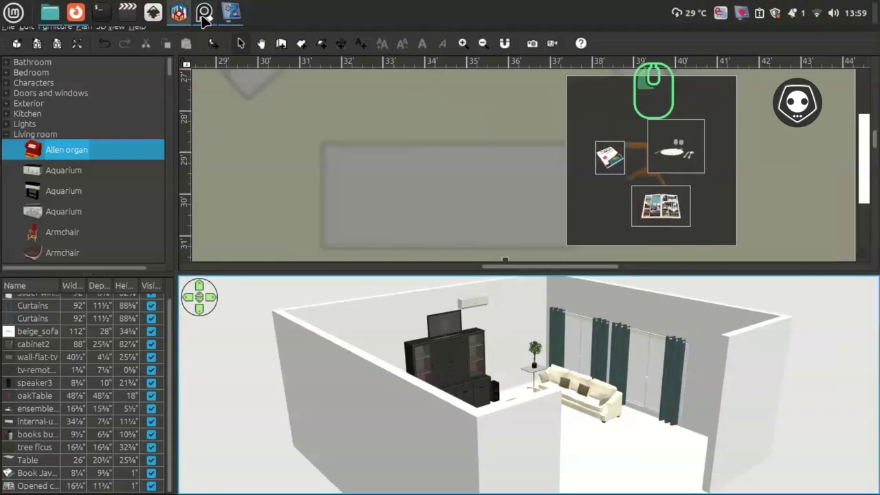
{"action": "left_click", "coordinate": [8, 136]}
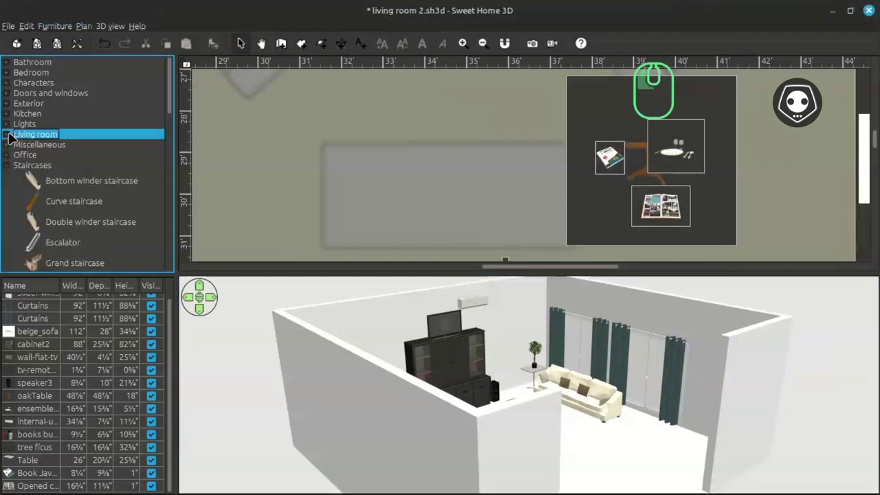
Step: Locate 3DModels-Scopia-1.9.2.zip in the file manager's Downloads folder and on the 3D models import page in Firefox
{"action": "left_click", "coordinate": [74, 12]}
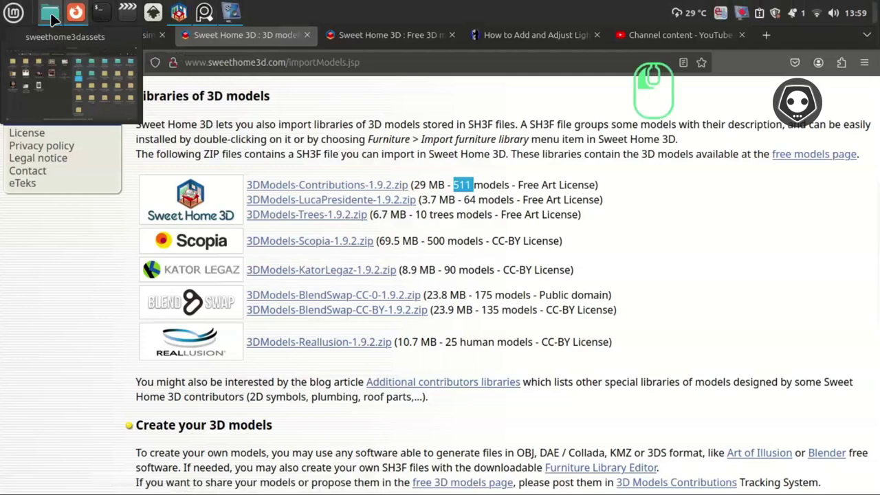
{"action": "left_click", "coordinate": [52, 16]}
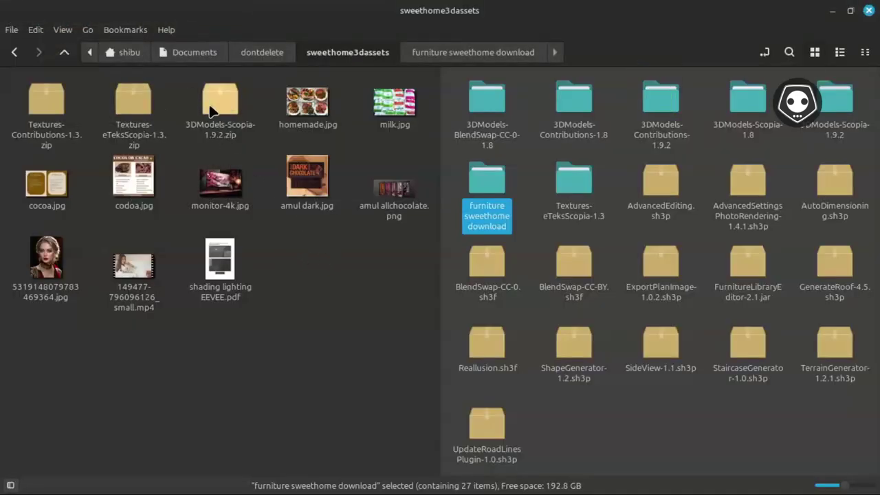
{"action": "left_click", "coordinate": [272, 137]}
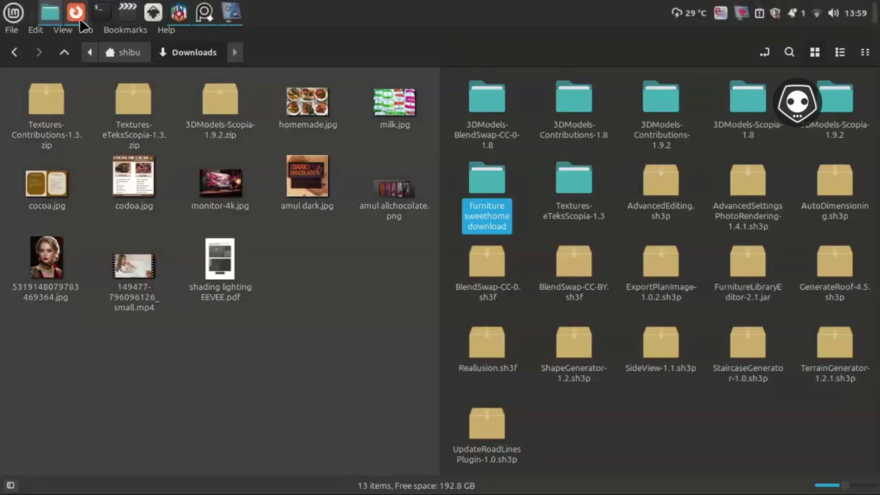
{"action": "left_click", "coordinate": [77, 13]}
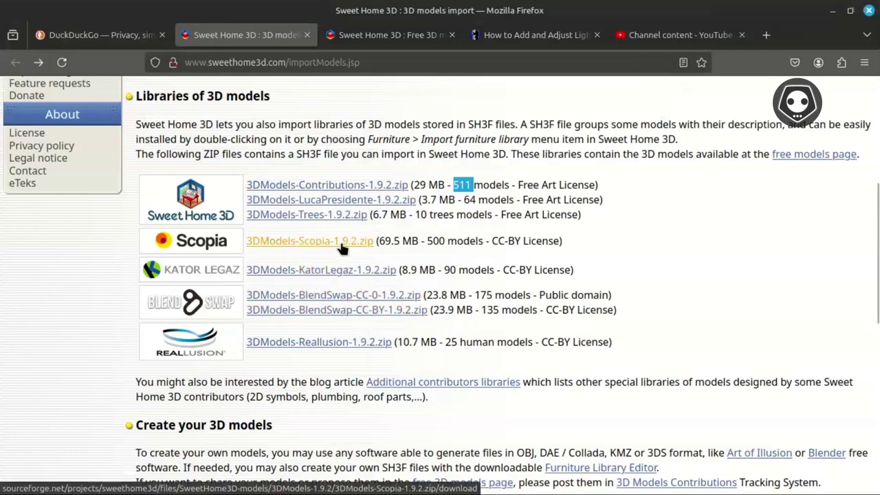
{"action": "mouse_move", "coordinate": [81, 15]}
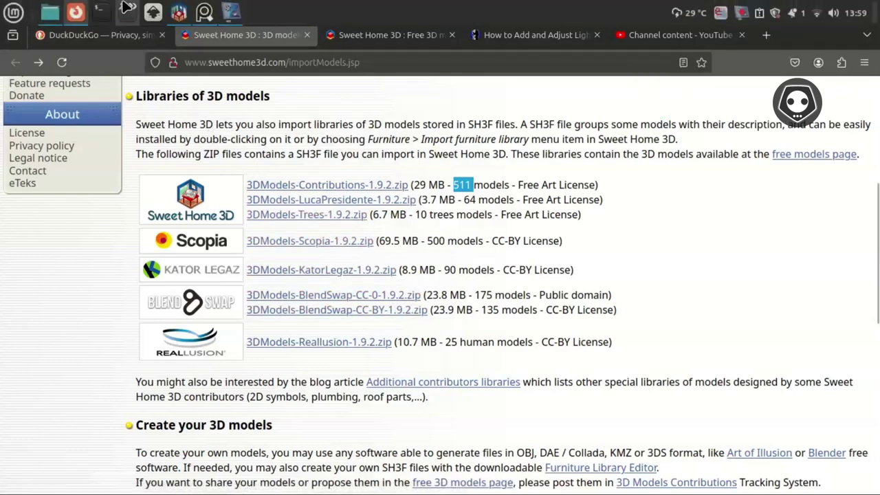
Step: Switch to the file manager and look at the extraction option for 3DModels-Scopia-1.9.2.zip in the Downloads folder
{"action": "left_click", "coordinate": [50, 13]}
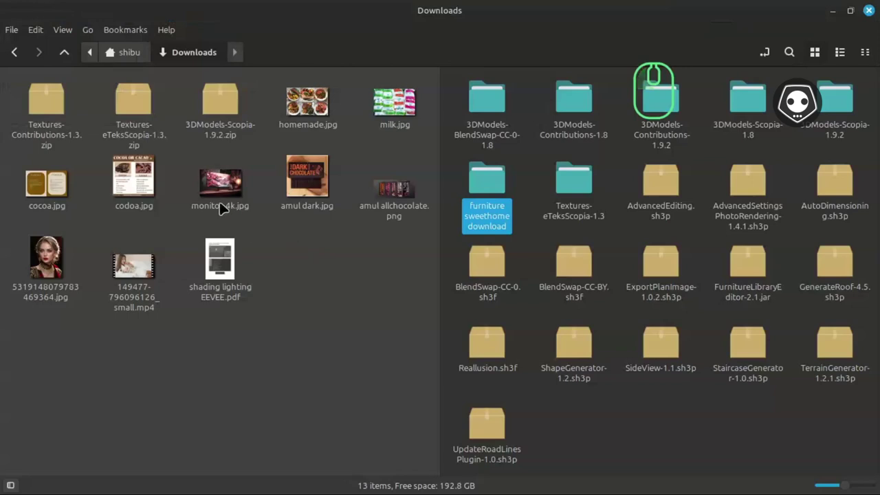
{"action": "right_click", "coordinate": [217, 102]}
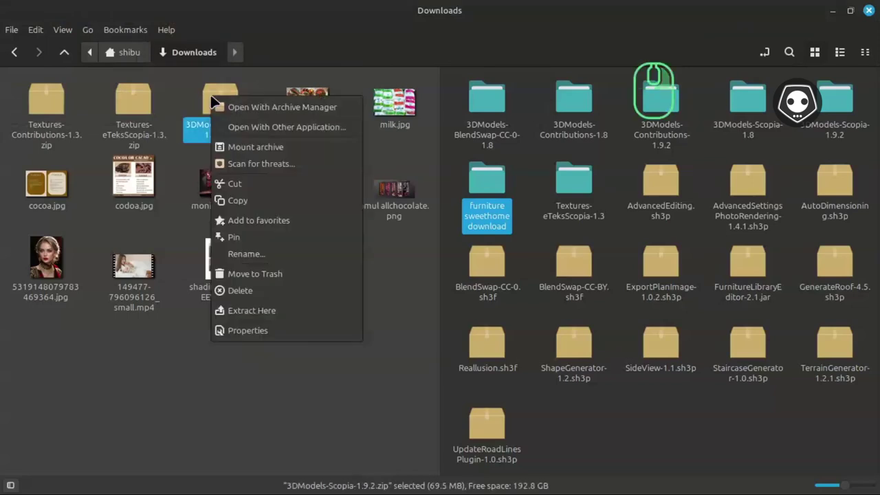
{"action": "left_click", "coordinate": [284, 313]}
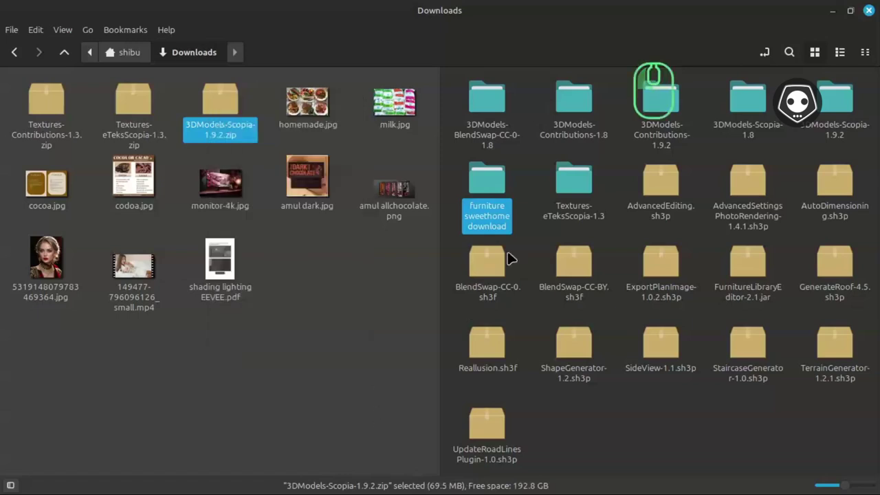
Step: Look over the contents of the 3DModels-Scopia-1.9.2 folder, go back to sweethome3dassets and switch to Sweet Home 3D
{"action": "left_click", "coordinate": [517, 169]}
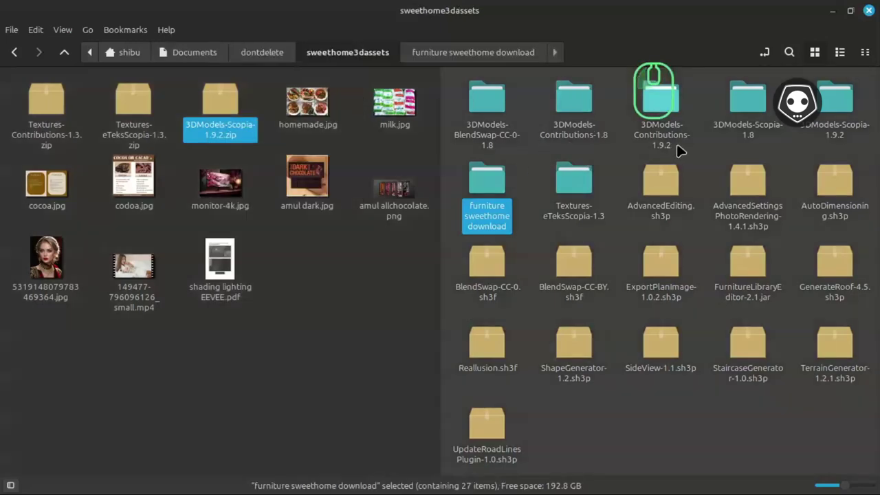
{"action": "left_click", "coordinate": [835, 94]}
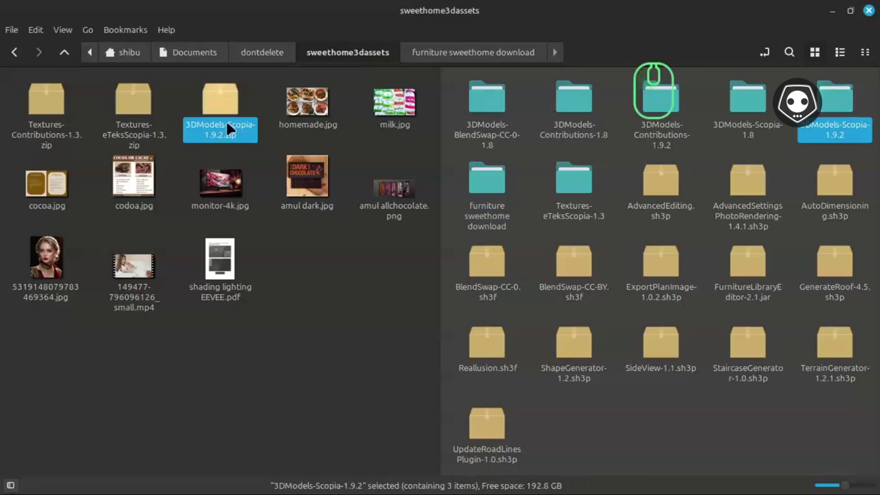
{"action": "double_click", "coordinate": [839, 109]}
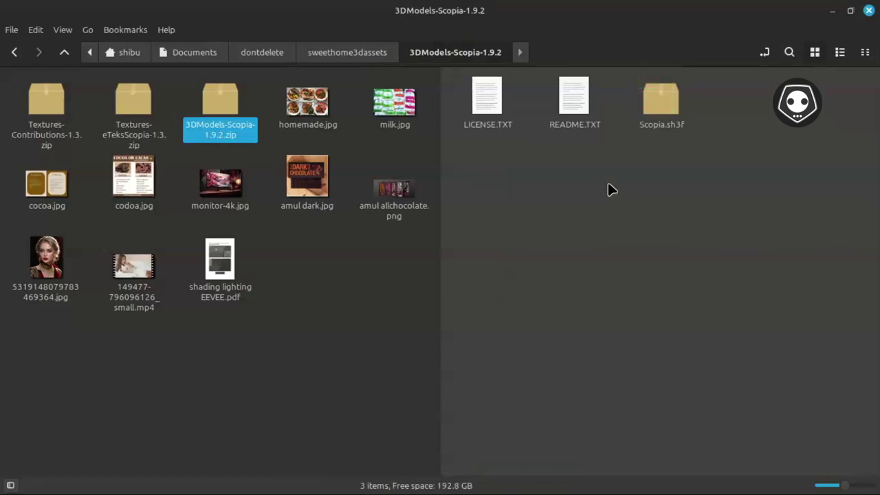
{"action": "key", "text": "alt+Up"}
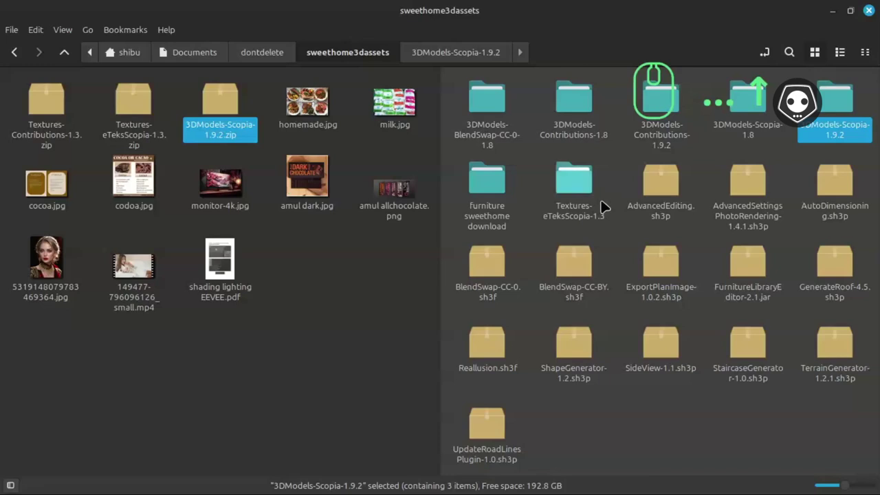
{"action": "mouse_move", "coordinate": [278, 7]}
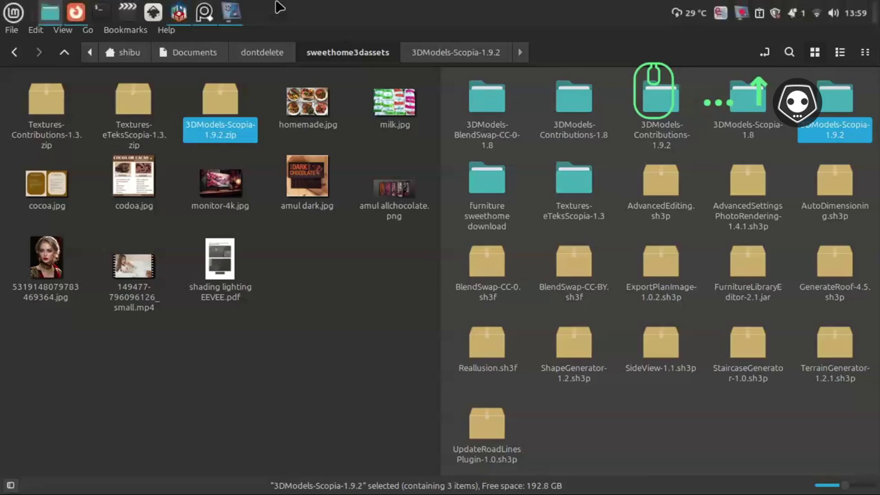
{"action": "left_click", "coordinate": [183, 14]}
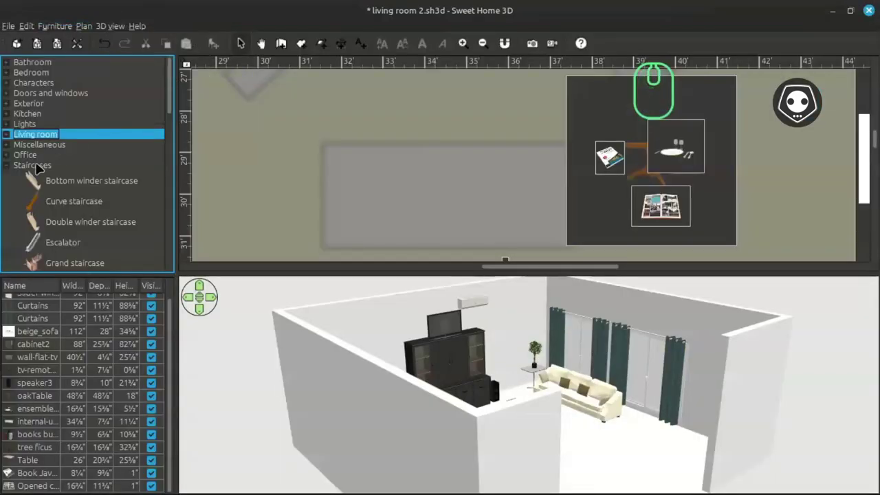
Step: Collapse the Staircases category in the furniture catalog and open the furniture library import dialog
{"action": "left_click", "coordinate": [12, 168]}
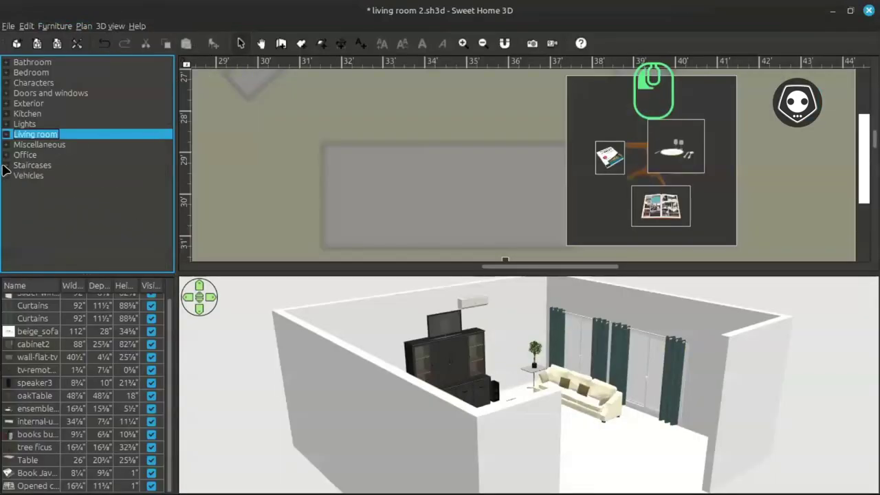
{"action": "right_click", "coordinate": [86, 167]}
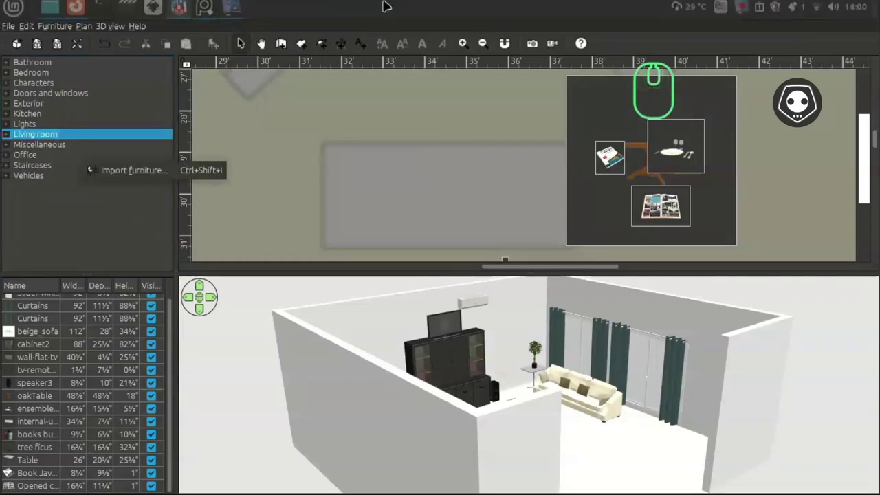
{"action": "left_click", "coordinate": [119, 235]}
{"action": "left_click", "coordinate": [9, 28]}
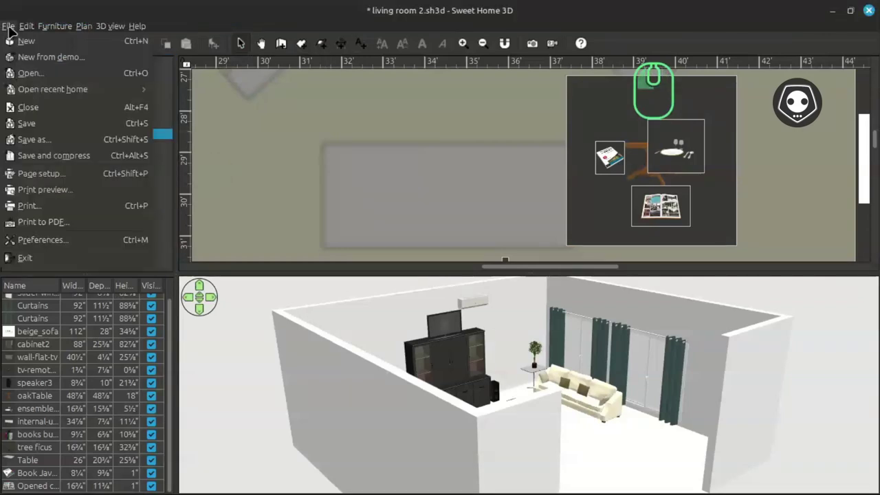
{"action": "left_click", "coordinate": [54, 26]}
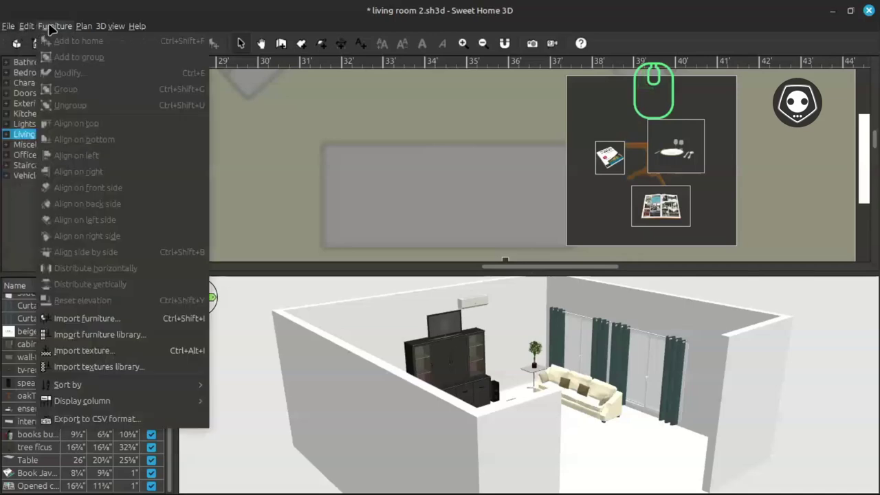
{"action": "mouse_move", "coordinate": [81, 27]}
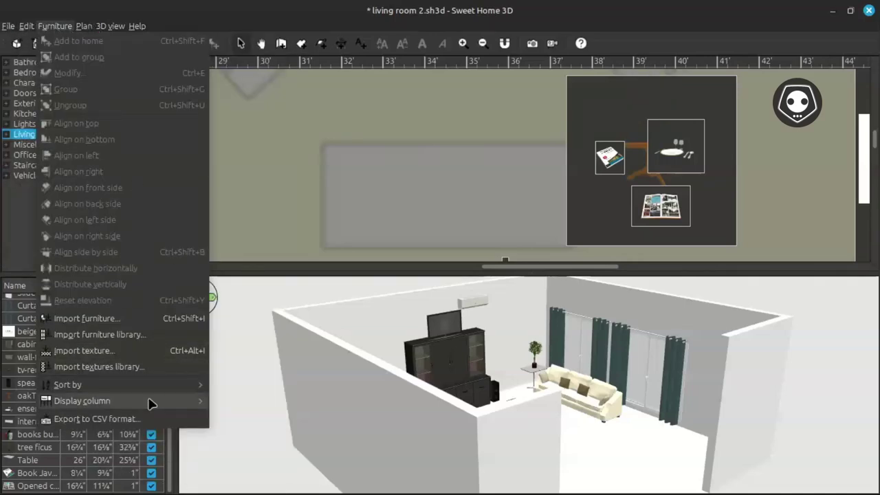
{"action": "left_click", "coordinate": [80, 336]}
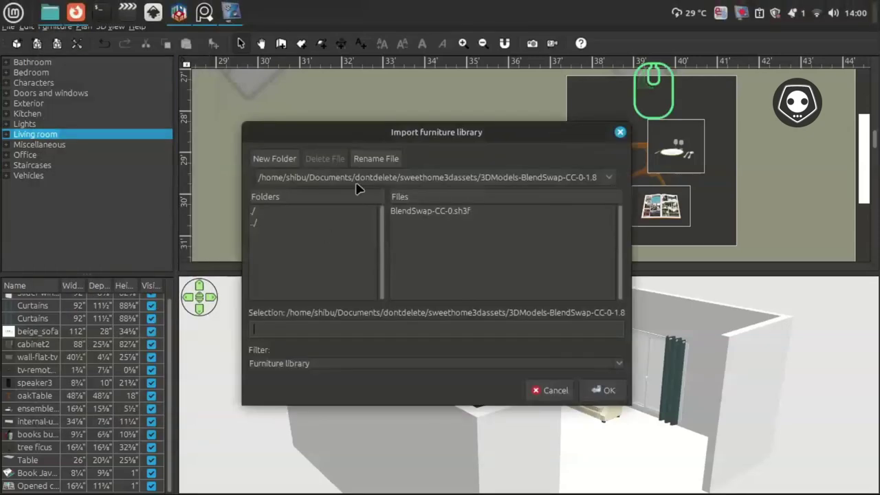
Step: Try to import the furniture library Scopia.sh3f from sweethome3dassets/3DModels-Scopia-1.9.2, choosing not to replace the existing library
{"action": "left_click_drag", "start_coordinate": [363, 126], "coordinate": [353, 120]}
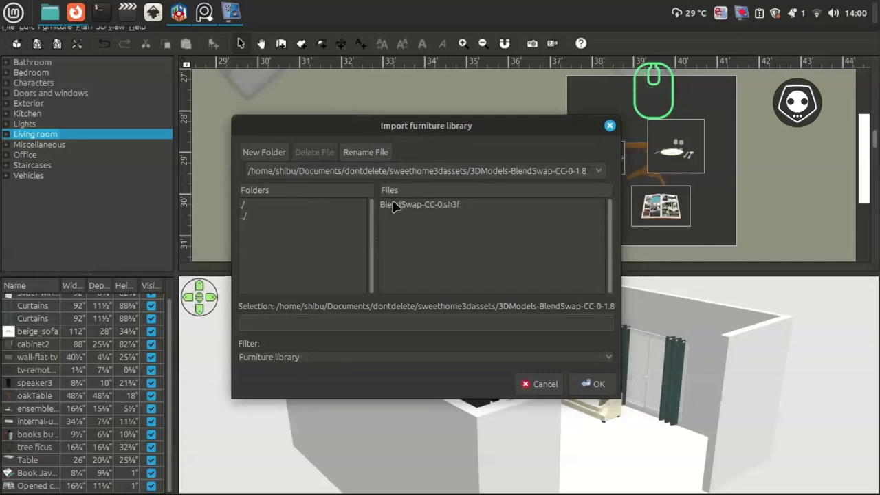
{"action": "left_click", "coordinate": [598, 172]}
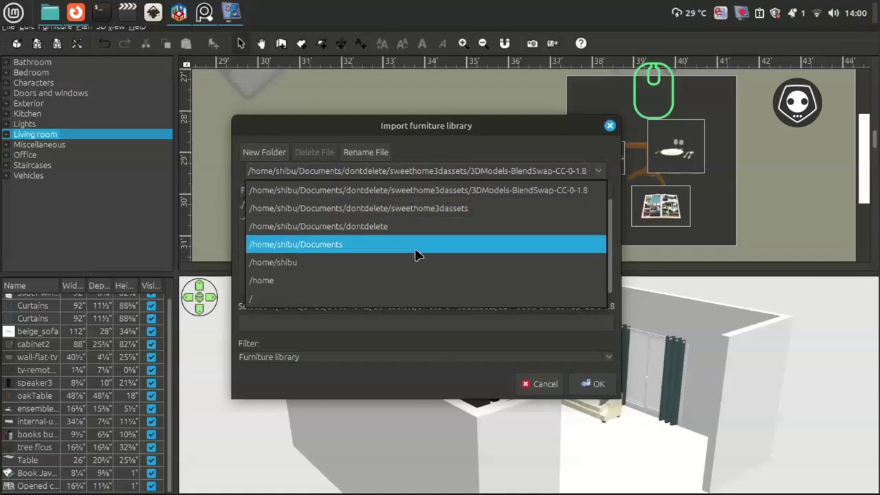
{"action": "left_click", "coordinate": [404, 214]}
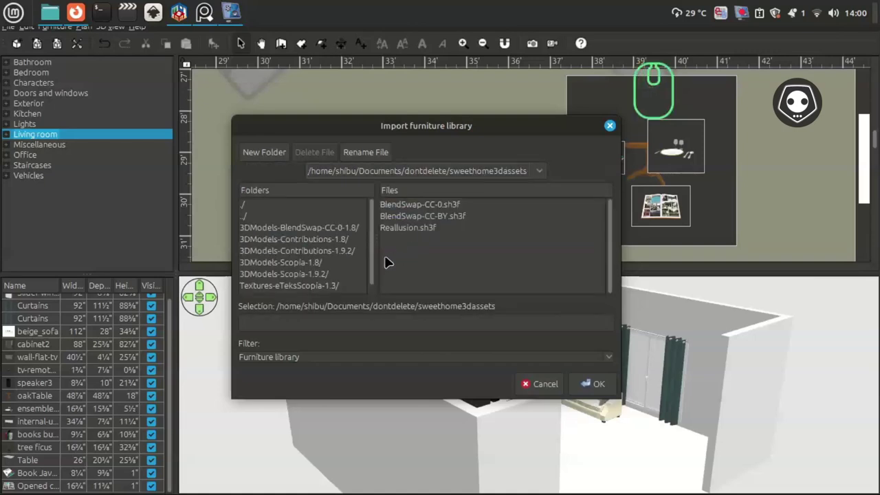
{"action": "scroll", "coordinate": [372, 247], "scroll_direction": "down", "scroll_amount": 1}
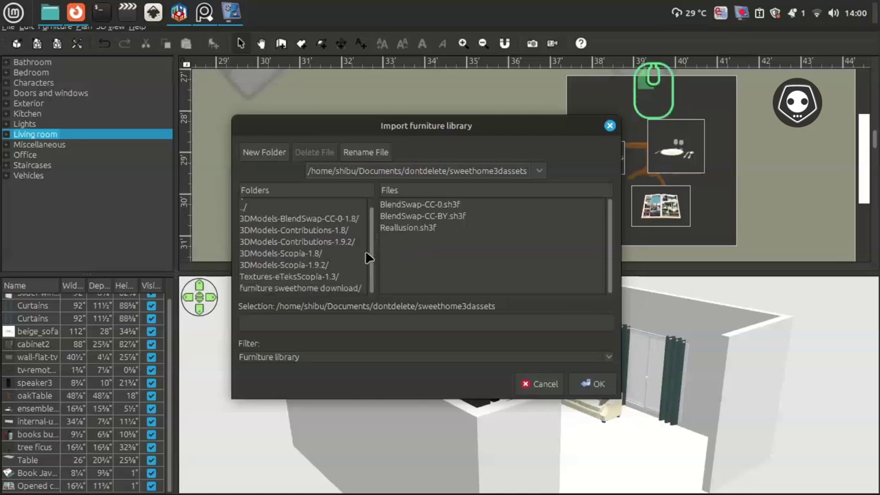
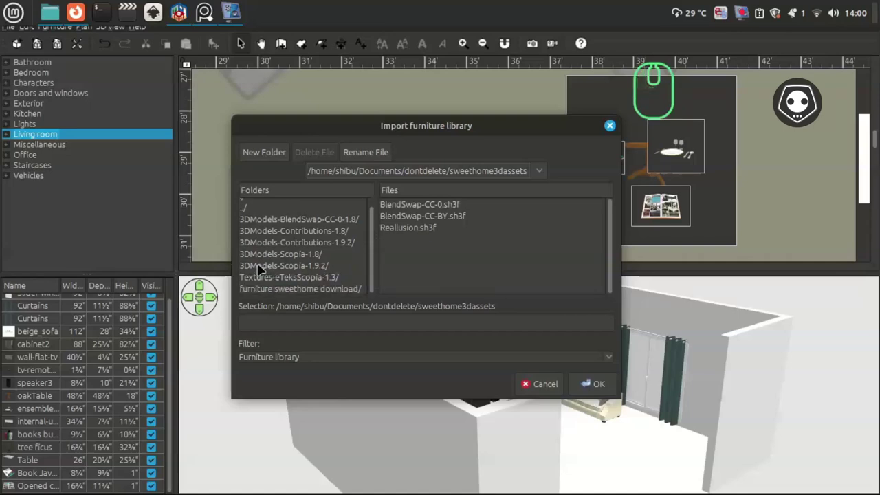
{"action": "double_click", "coordinate": [303, 268]}
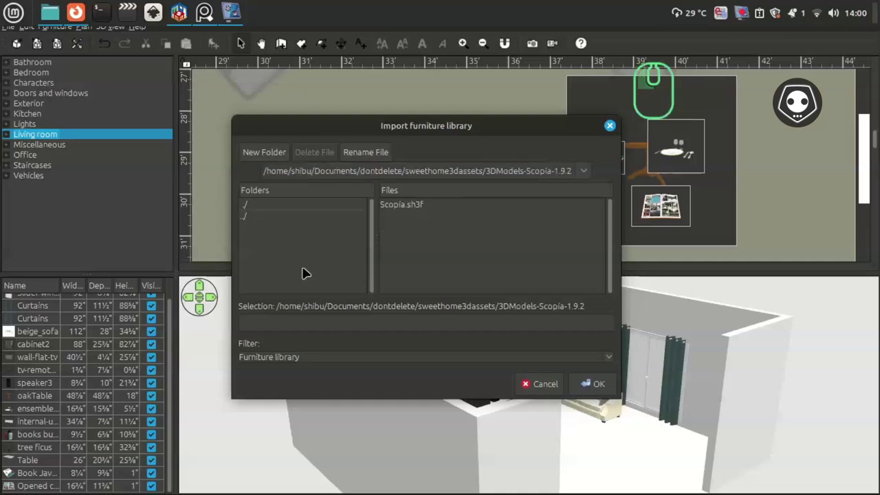
{"action": "left_click", "coordinate": [399, 206]}
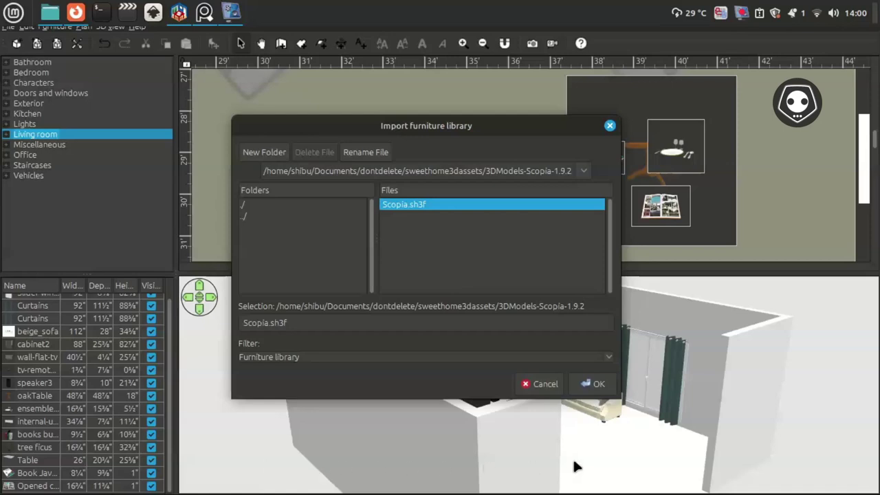
{"action": "left_click", "coordinate": [595, 387]}
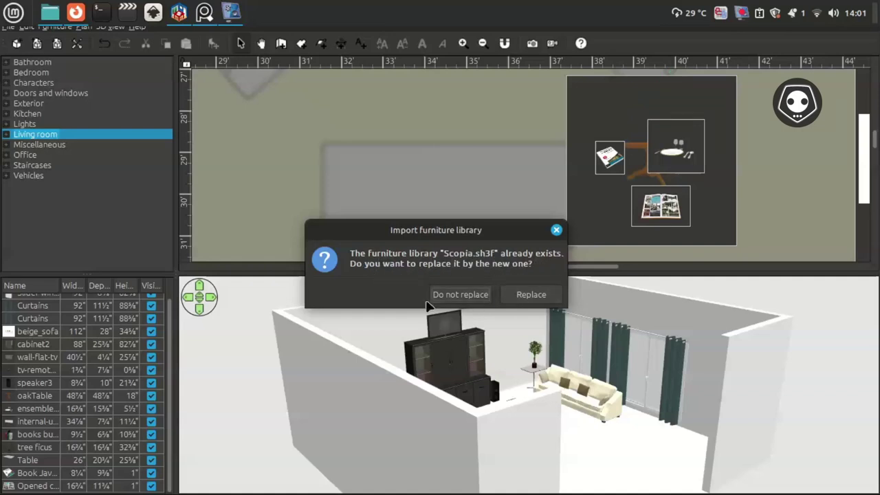
{"action": "left_click", "coordinate": [462, 294]}
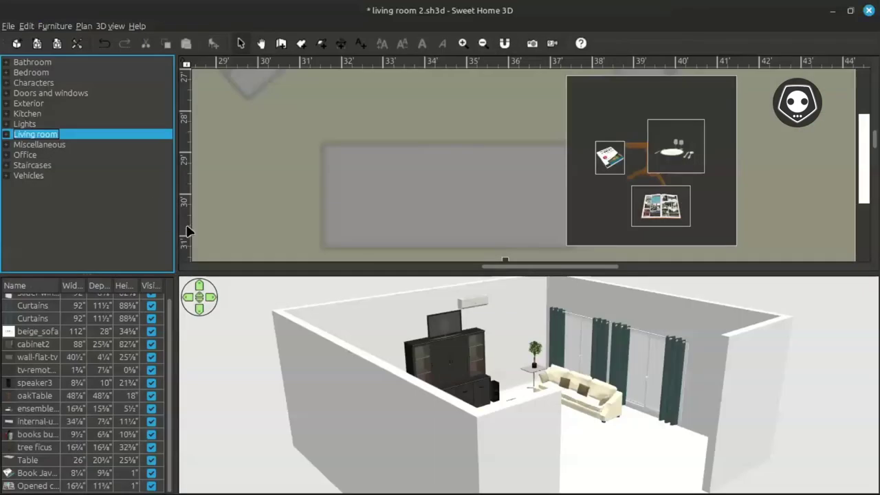
Step: Locate Textures-eTeksScopia-1.3.zip and its extracted folder in the file manager and switch back to Sweet Home 3D
{"action": "left_click", "coordinate": [80, 244]}
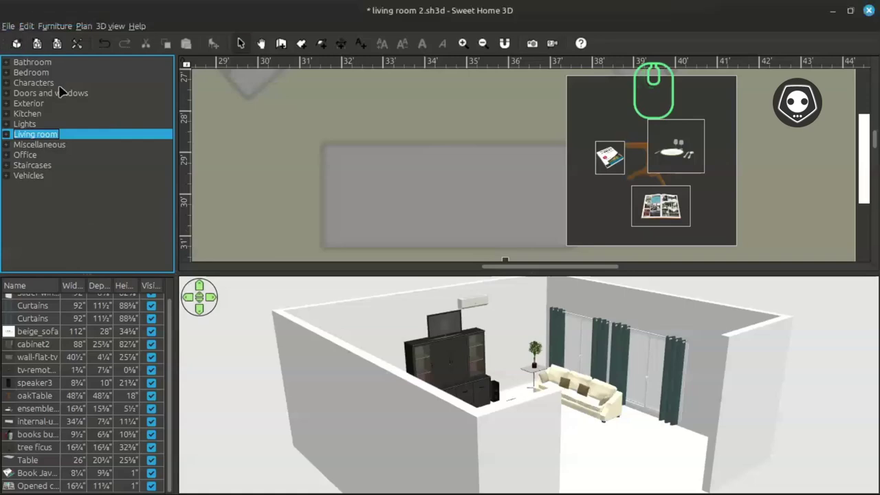
{"action": "left_click", "coordinate": [55, 17]}
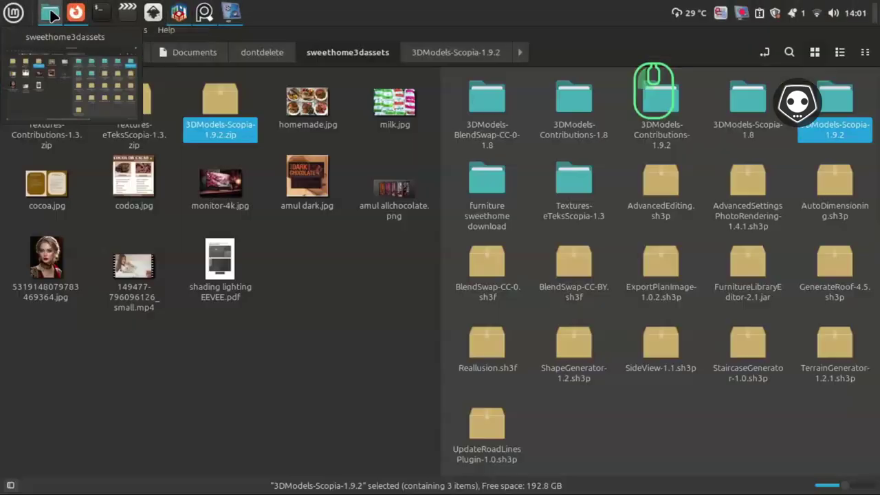
{"action": "left_click", "coordinate": [310, 261]}
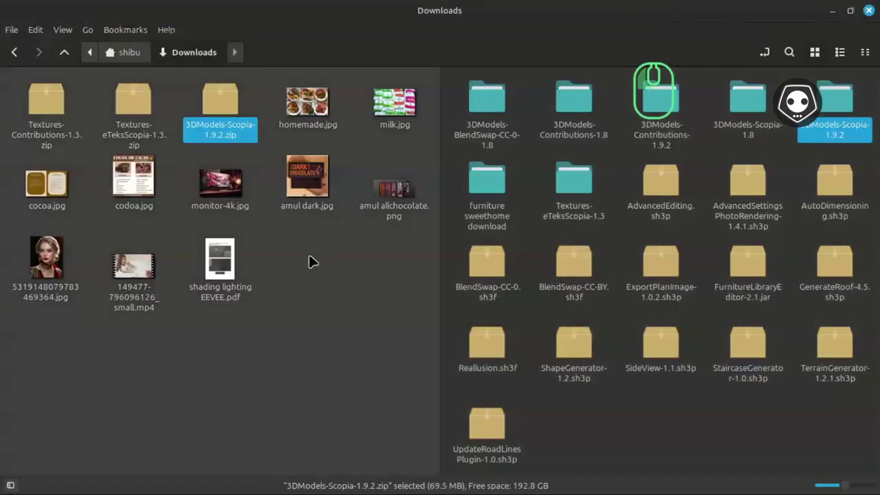
{"action": "left_click", "coordinate": [146, 107]}
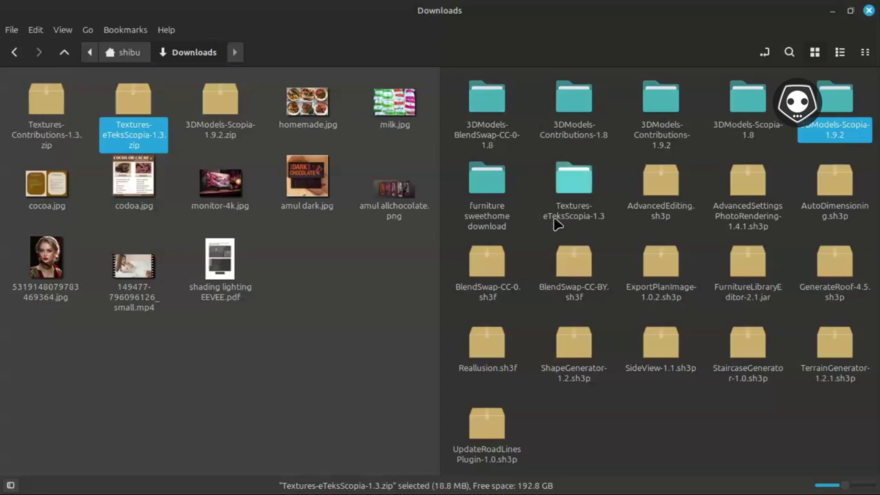
{"action": "scroll", "coordinate": [653, 89], "scroll_direction": "down", "scroll_amount": 1}
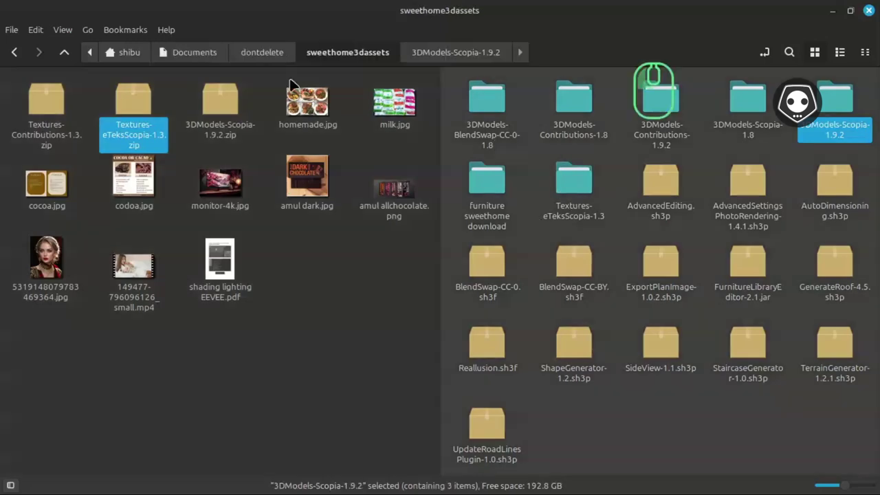
{"action": "mouse_move", "coordinate": [165, 10]}
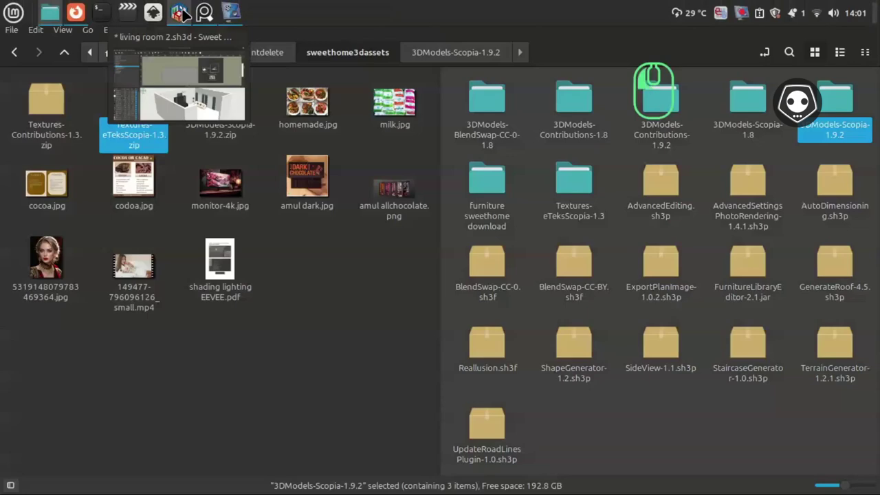
{"action": "left_click", "coordinate": [177, 75]}
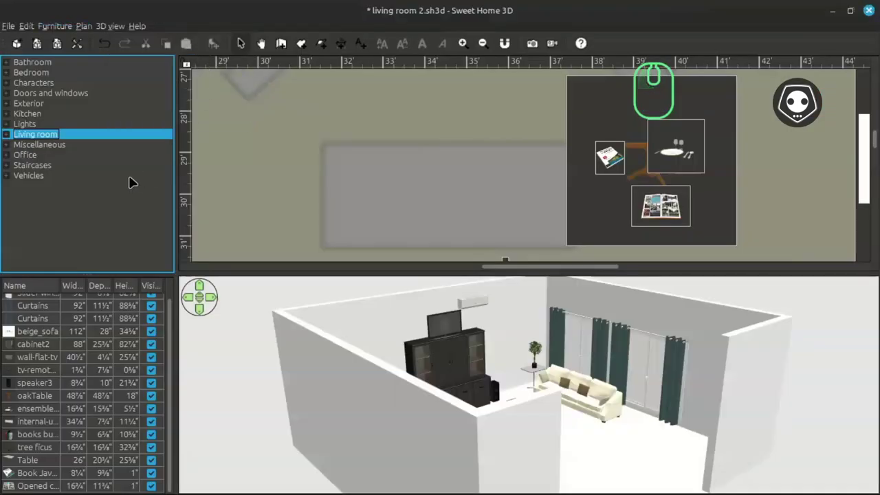
Step: Import the textures library eTeksScopia.sh3t from the Textures-eTeksScopia-1.3 folder in sweethome3dassets
{"action": "left_click", "coordinate": [55, 25]}
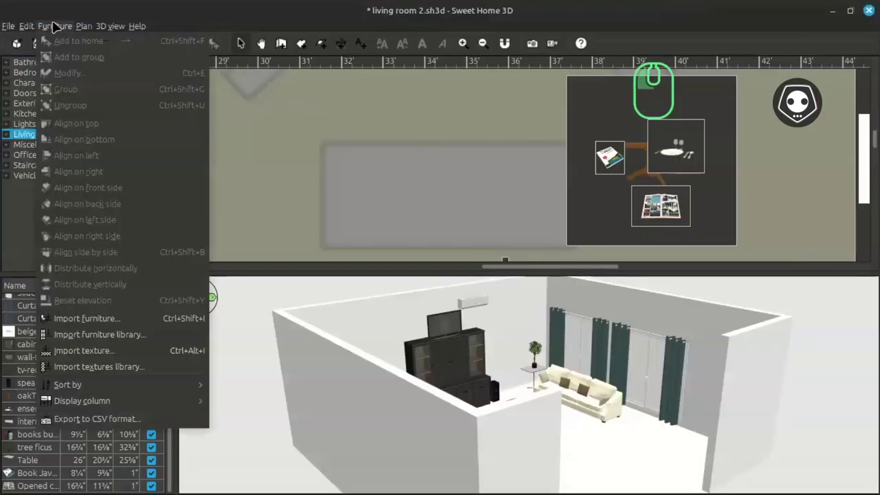
{"action": "left_click", "coordinate": [126, 372]}
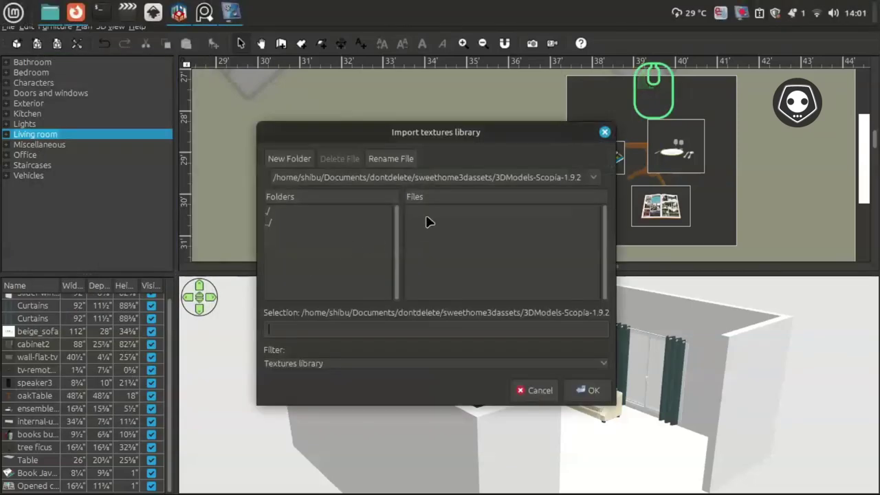
{"action": "left_click", "coordinate": [594, 177]}
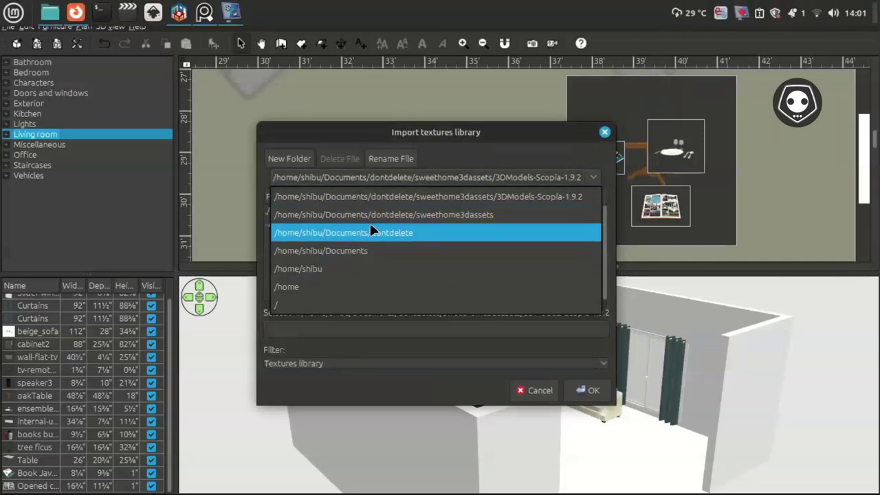
{"action": "left_click", "coordinate": [410, 218]}
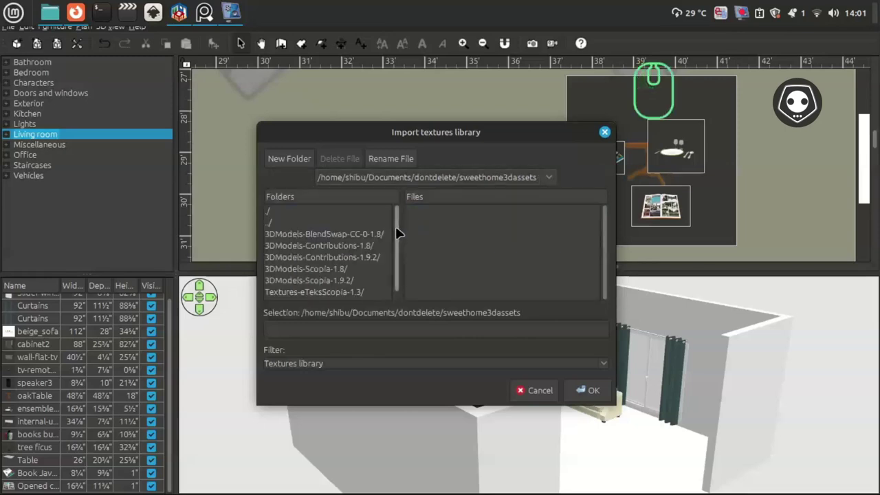
{"action": "left_click_drag", "start_coordinate": [396, 233], "coordinate": [399, 249]}
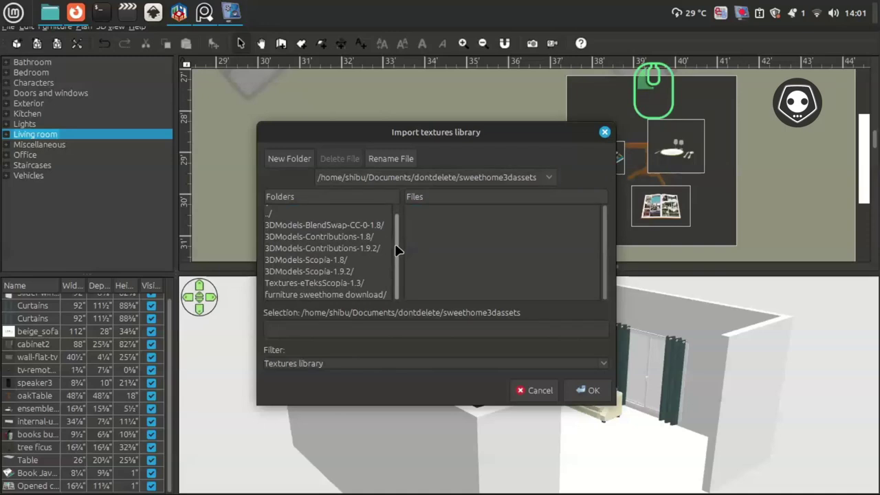
{"action": "double_click", "coordinate": [335, 285]}
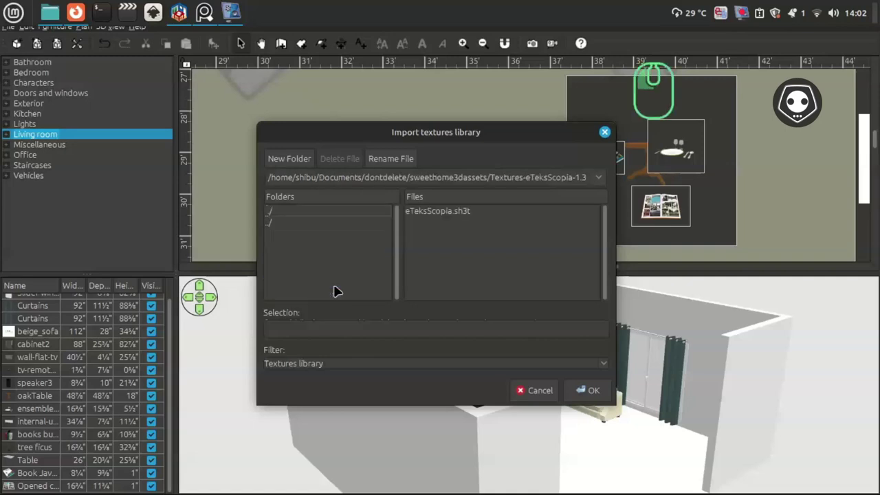
{"action": "left_click", "coordinate": [436, 213]}
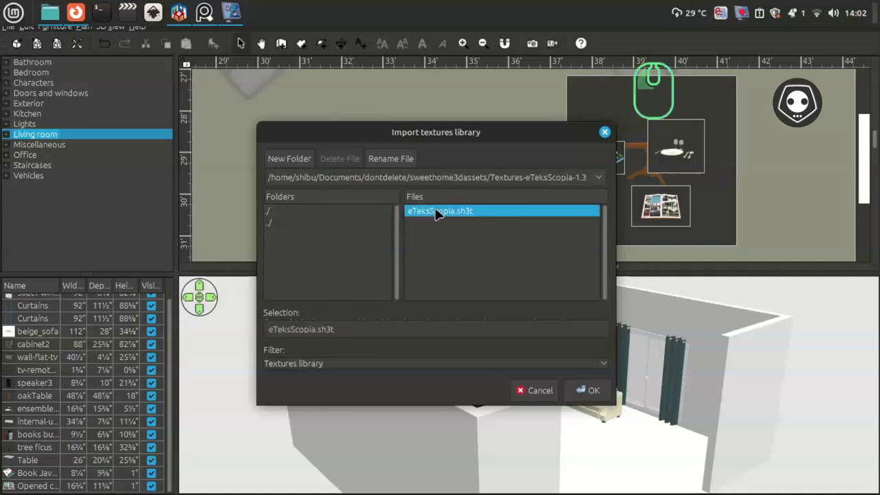
{"action": "left_click", "coordinate": [589, 392]}
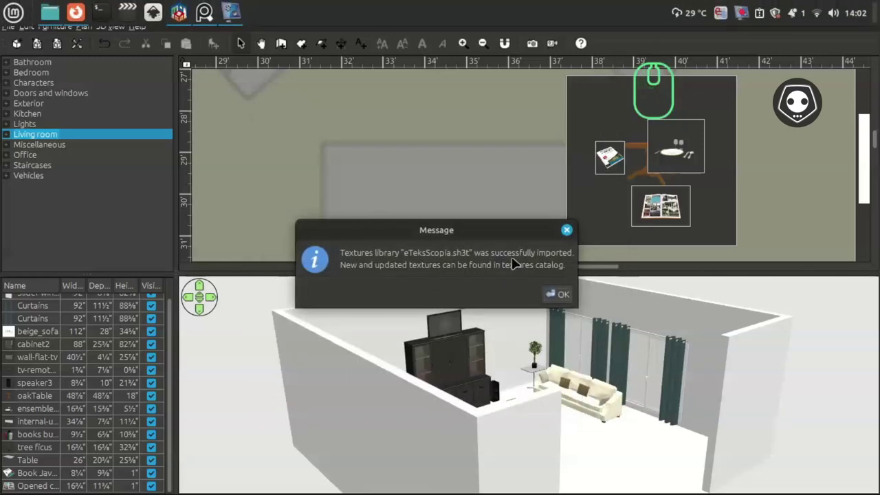
{"action": "left_click", "coordinate": [559, 294]}
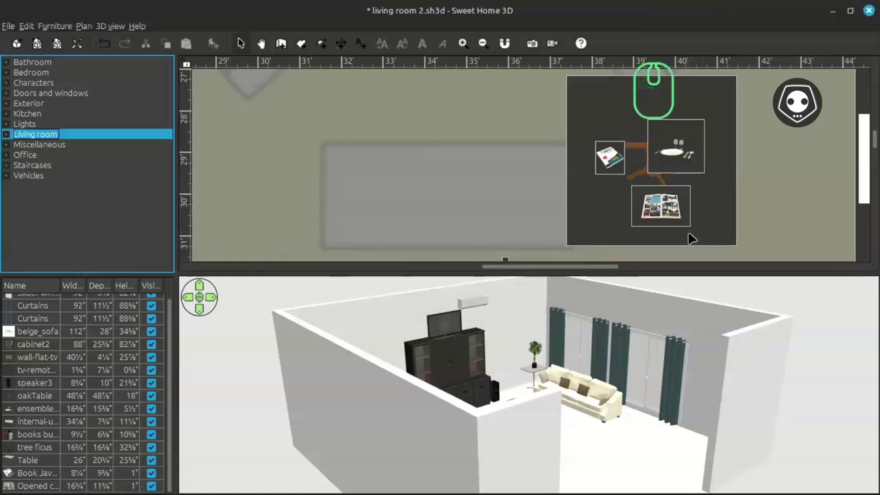
Step: Look at the side color and texture options of the horizontal wall behind the TV cabinet, closing its properties without changes
{"action": "scroll", "coordinate": [691, 237], "scroll_direction": "up", "scroll_amount": 5}
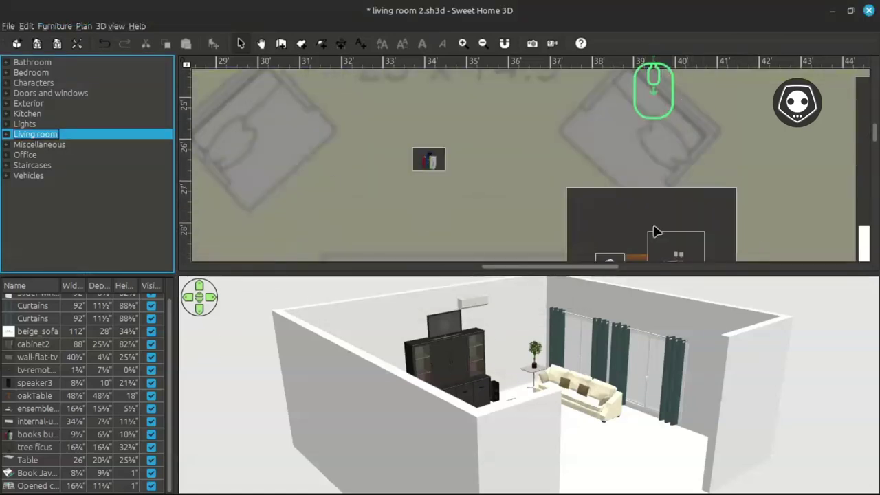
{"action": "scroll", "coordinate": [656, 231], "scroll_direction": "down", "scroll_amount": 3}
{"action": "left_click", "coordinate": [357, 325]}
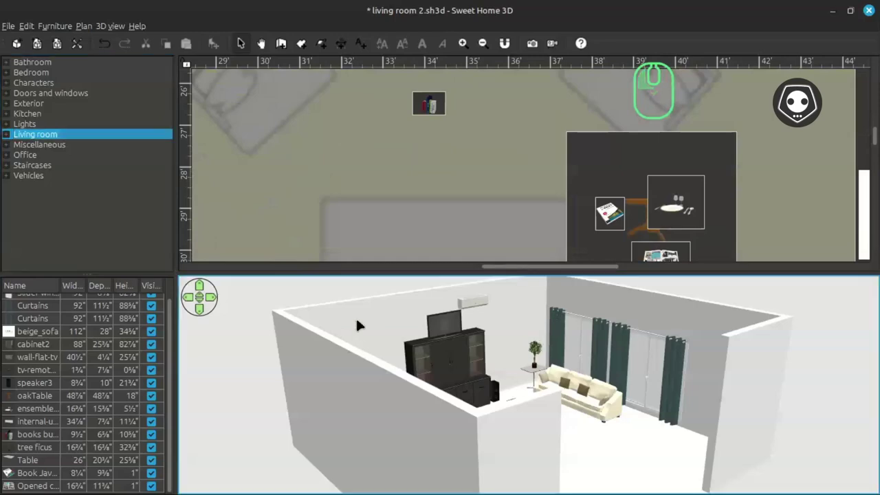
{"action": "scroll", "coordinate": [369, 163], "scroll_direction": "up", "scroll_amount": 10}
{"action": "left_click", "coordinate": [406, 161]}
{"action": "double_click", "coordinate": [406, 161]}
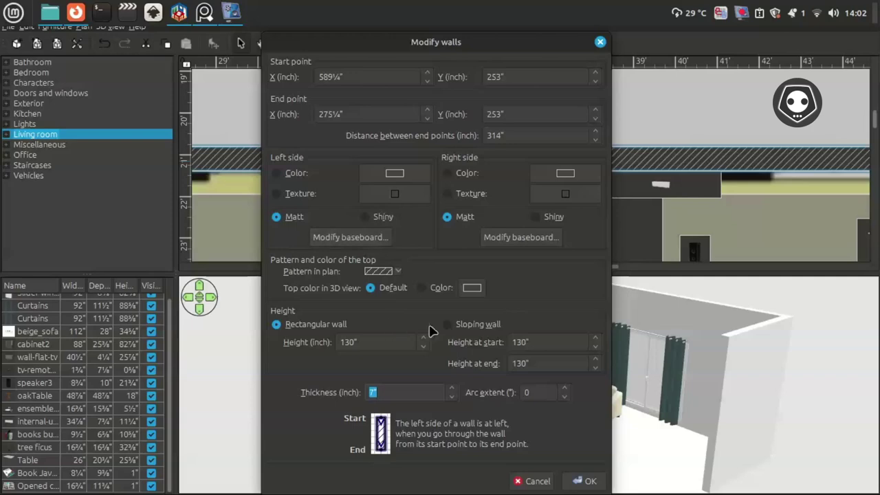
{"action": "left_click", "coordinate": [600, 42]}
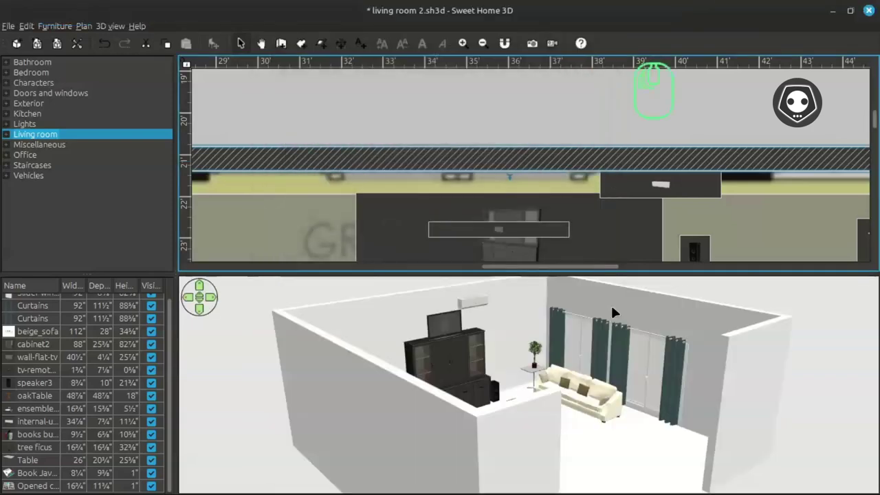
Step: Open the texture choices for the RED_OAK.001 material of the oak table in the living room
{"action": "left_click", "coordinate": [464, 154]}
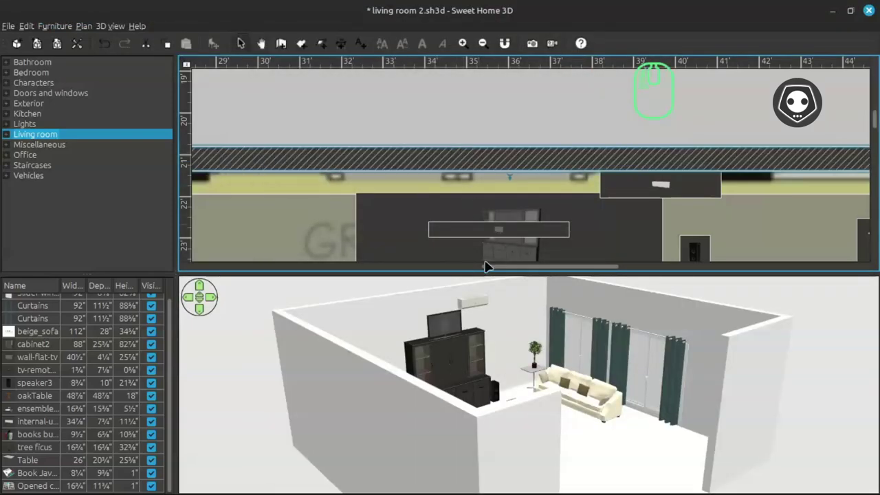
{"action": "left_click_drag", "start_coordinate": [552, 429], "coordinate": [522, 392]}
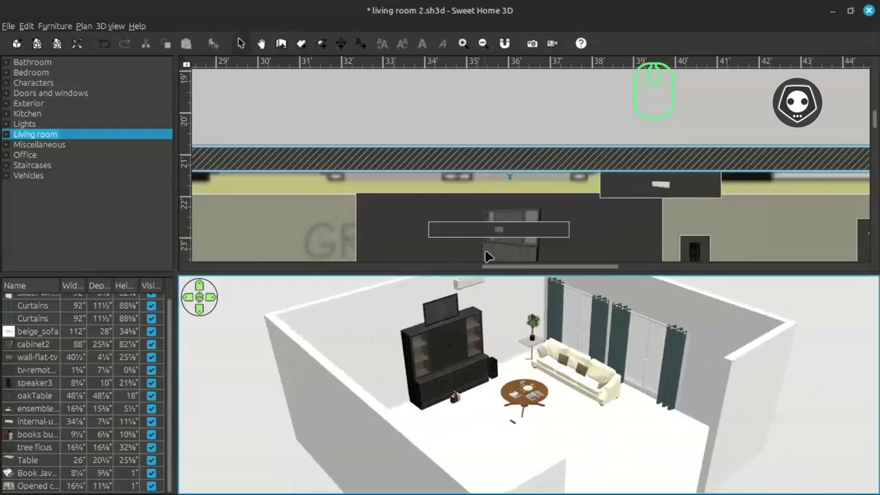
{"action": "scroll", "coordinate": [490, 210], "scroll_direction": "down", "scroll_amount": 8}
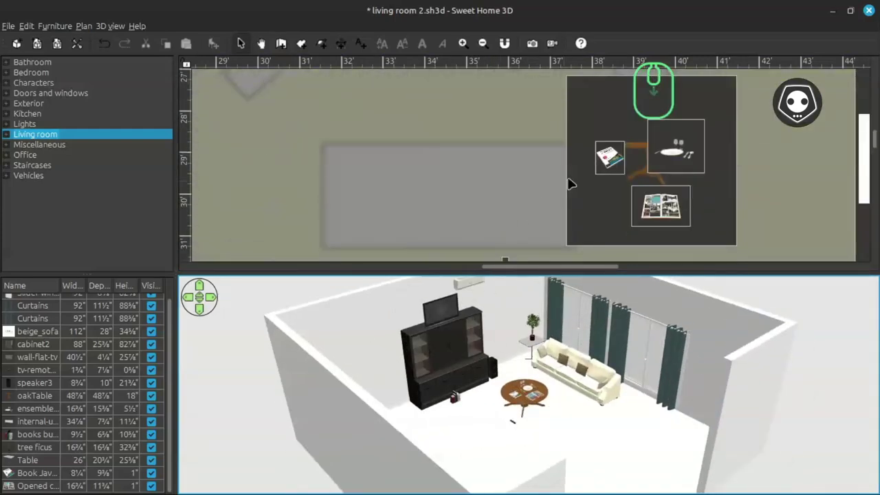
{"action": "double_click", "coordinate": [590, 127]}
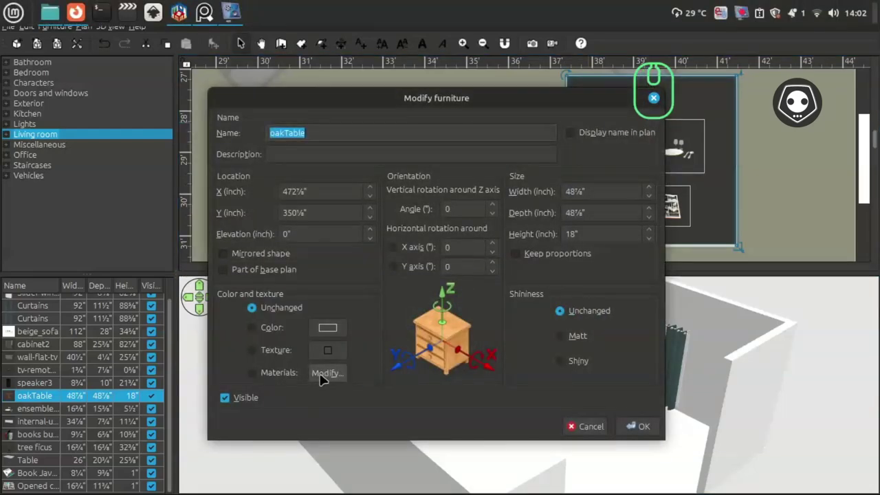
{"action": "left_click", "coordinate": [253, 373]}
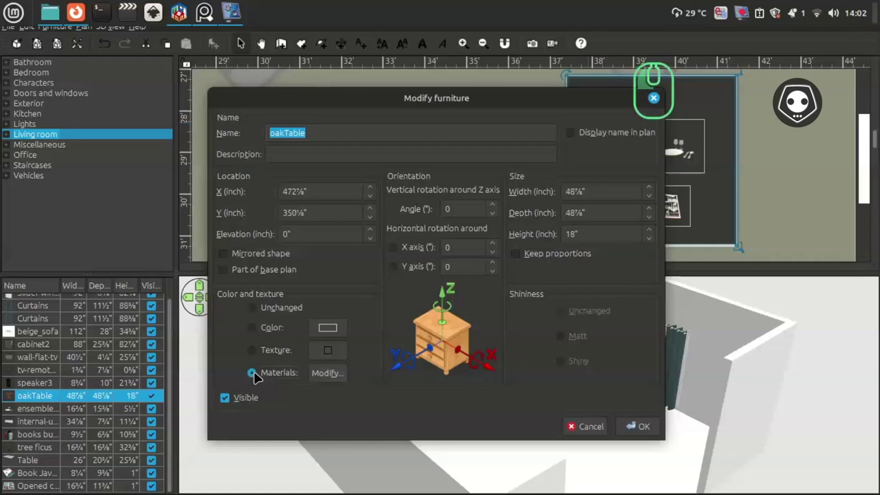
{"action": "left_click", "coordinate": [325, 375]}
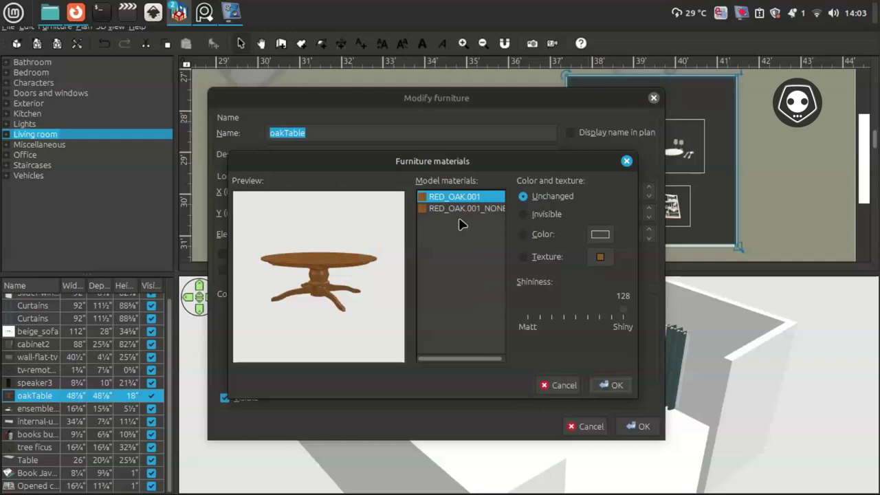
{"action": "left_click", "coordinate": [599, 258]}
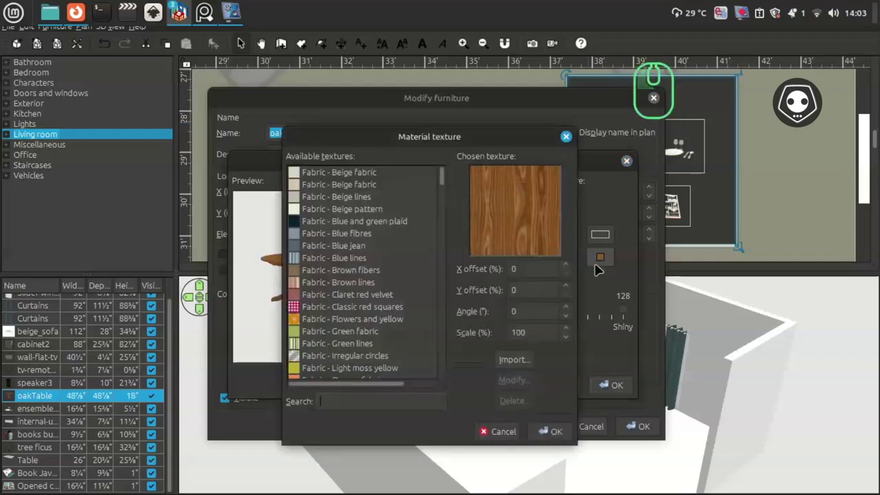
Step: Browse the available fabric and floor textures for the table material, closing the furniture properties without changes
{"action": "scroll", "coordinate": [348, 232], "scroll_direction": "down", "scroll_amount": 5}
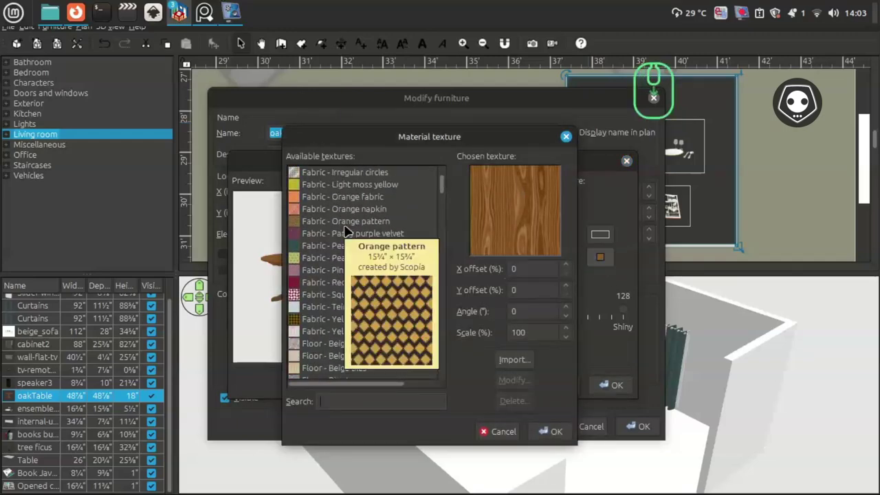
{"action": "scroll", "coordinate": [337, 234], "scroll_direction": "down", "scroll_amount": 6}
{"action": "scroll", "coordinate": [327, 233], "scroll_direction": "down", "scroll_amount": 5}
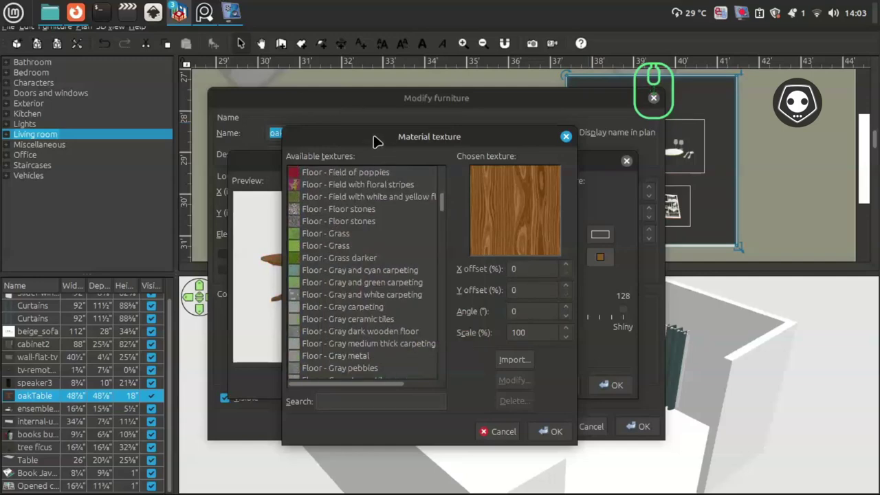
{"action": "left_click_drag", "start_coordinate": [377, 141], "coordinate": [459, 137]}
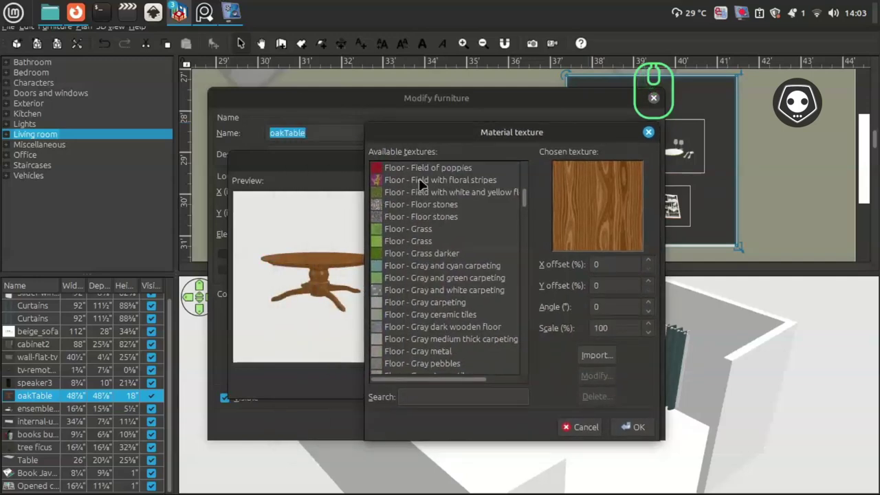
{"action": "scroll", "coordinate": [399, 200], "scroll_direction": "down", "scroll_amount": 15}
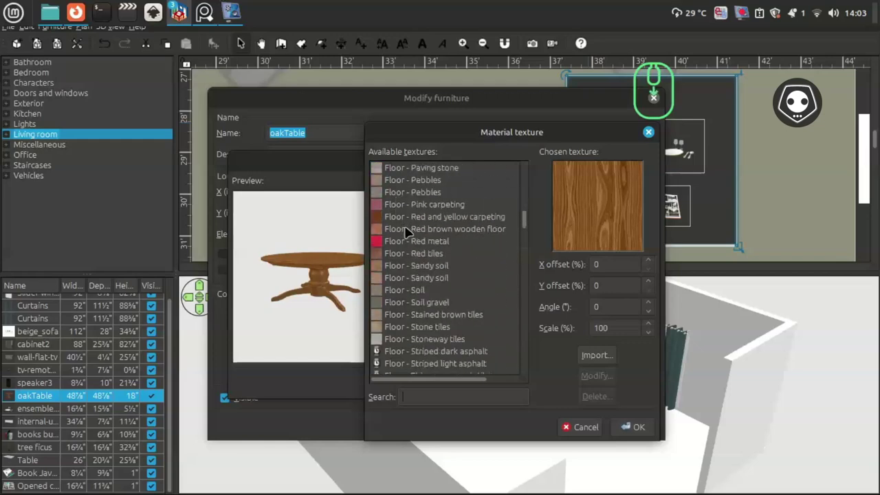
{"action": "left_click_drag", "start_coordinate": [520, 222], "coordinate": [519, 175]}
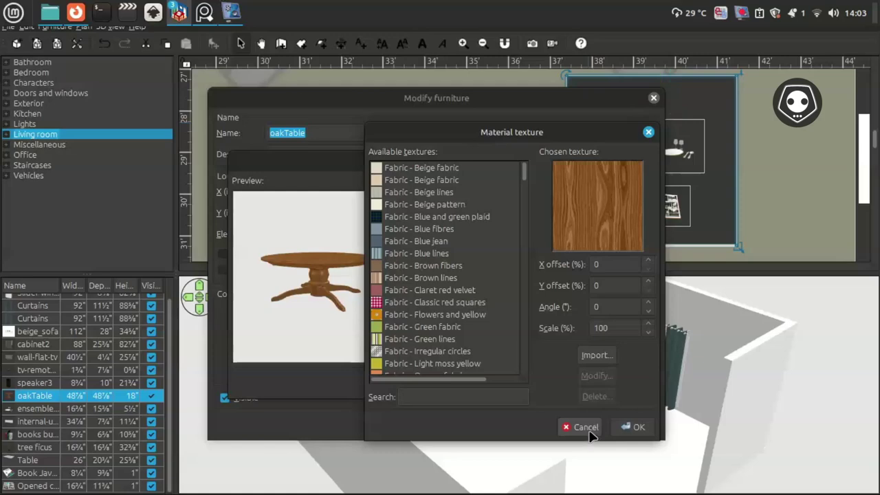
{"action": "left_click", "coordinate": [627, 429]}
{"action": "left_click", "coordinate": [564, 385]}
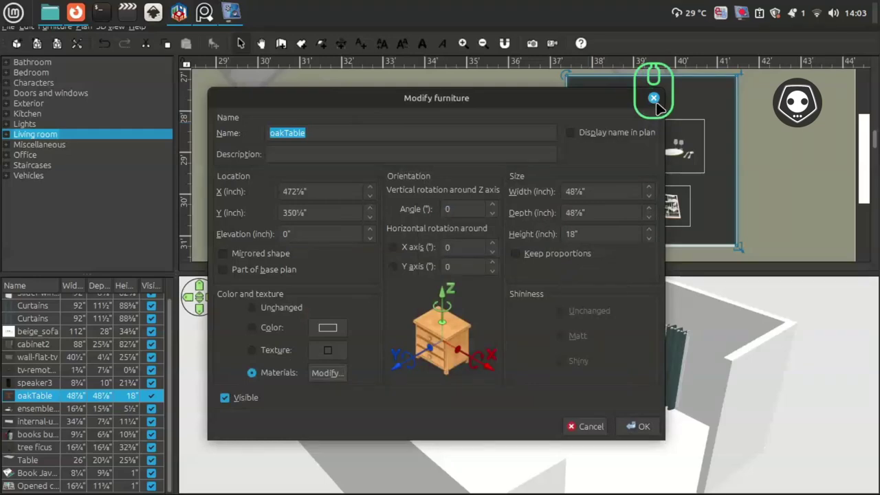
{"action": "key", "text": "Escape"}
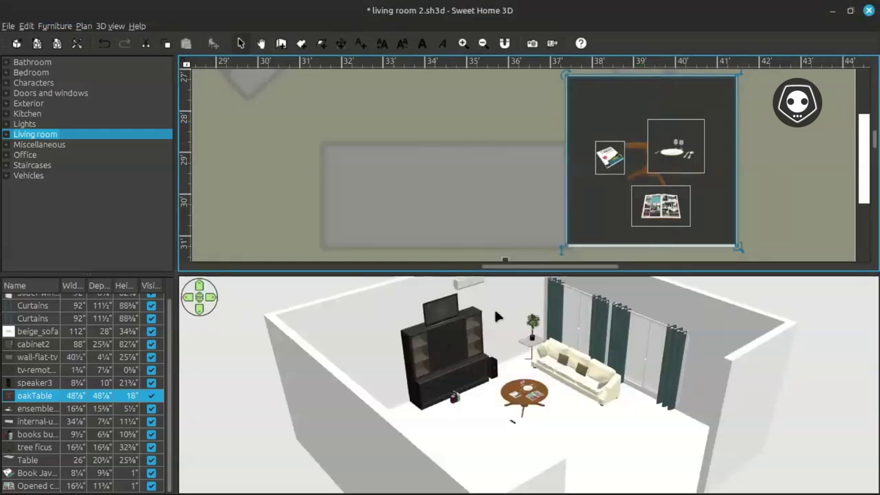
{"action": "left_click_drag", "start_coordinate": [492, 423], "coordinate": [478, 404]}
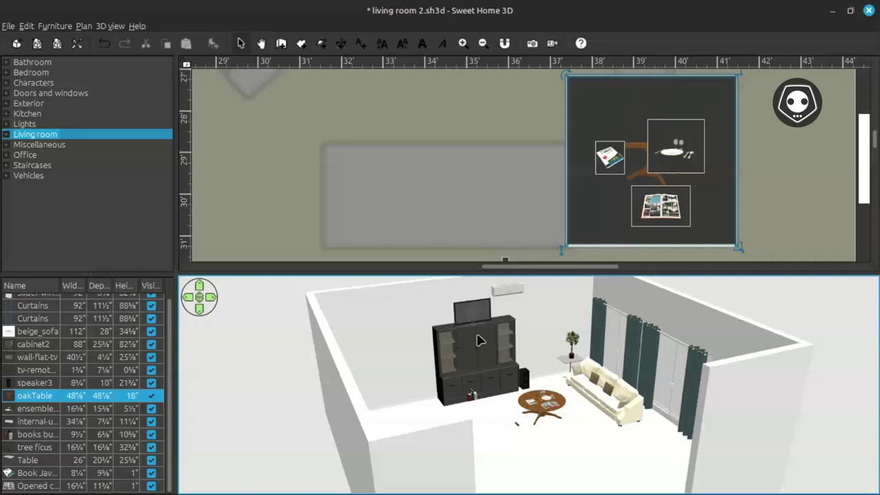
{"action": "left_click_drag", "start_coordinate": [479, 341], "coordinate": [281, 281]}
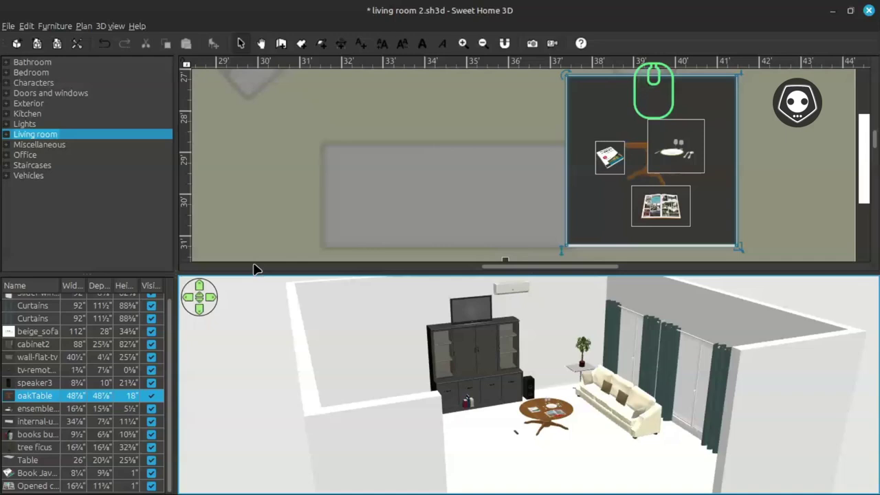